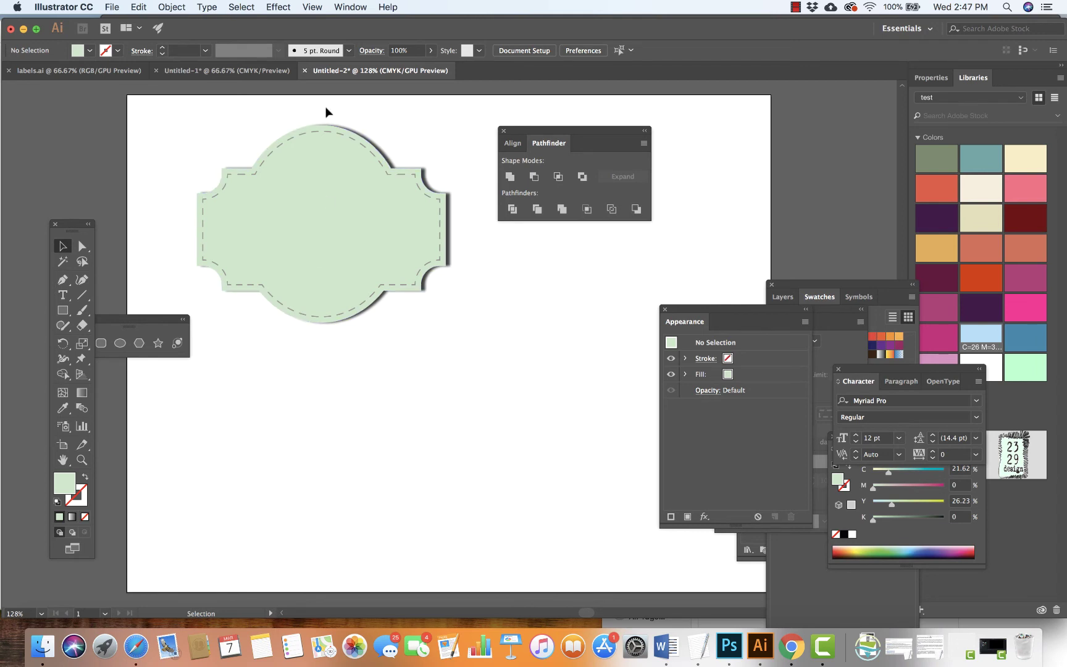
Look over the finished badges and tags in labels.ai and Untitled-1, and return to Untitled-2.
click(76, 72)
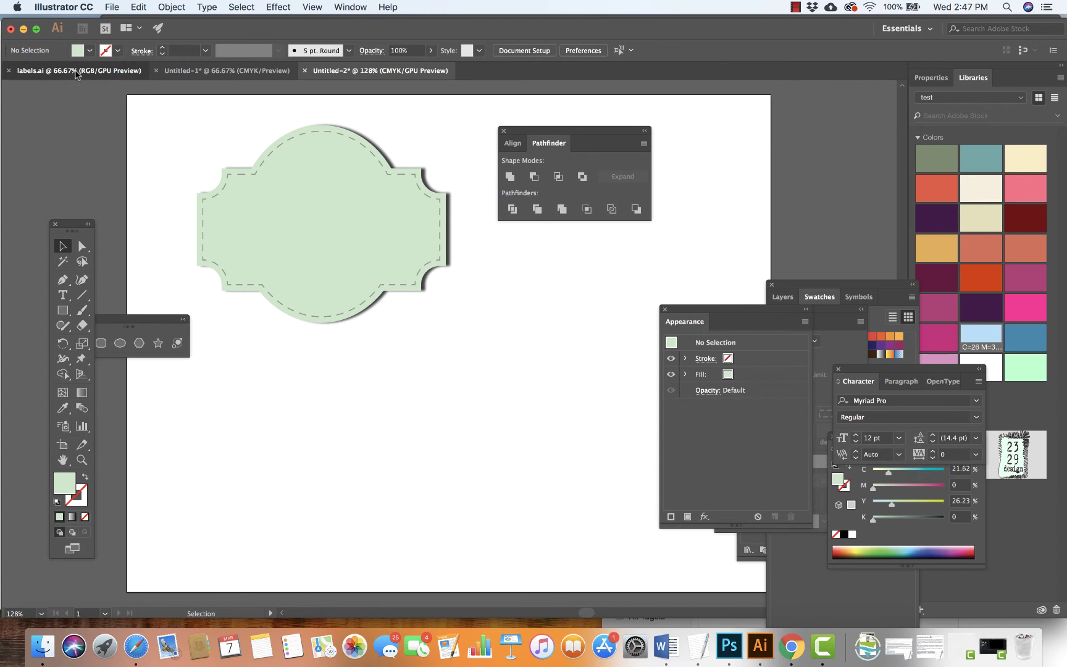
click(186, 71)
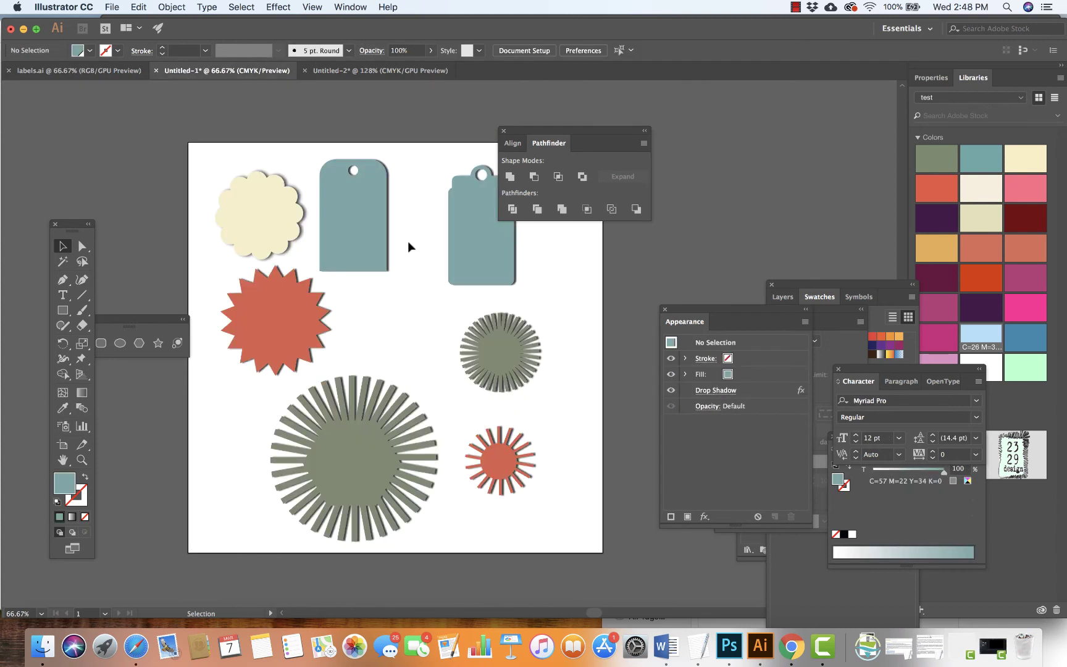
click(354, 73)
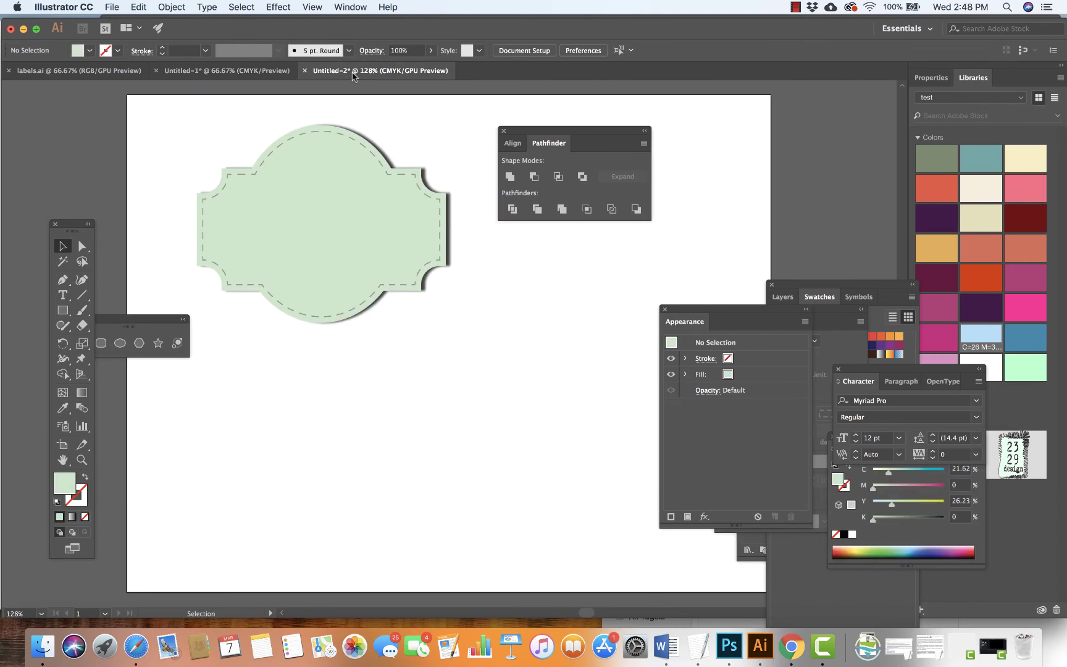
Draw a rounded rectangle about 2.28 in wide and 2.62 in high below the sample label.
click(64, 311)
click(64, 312)
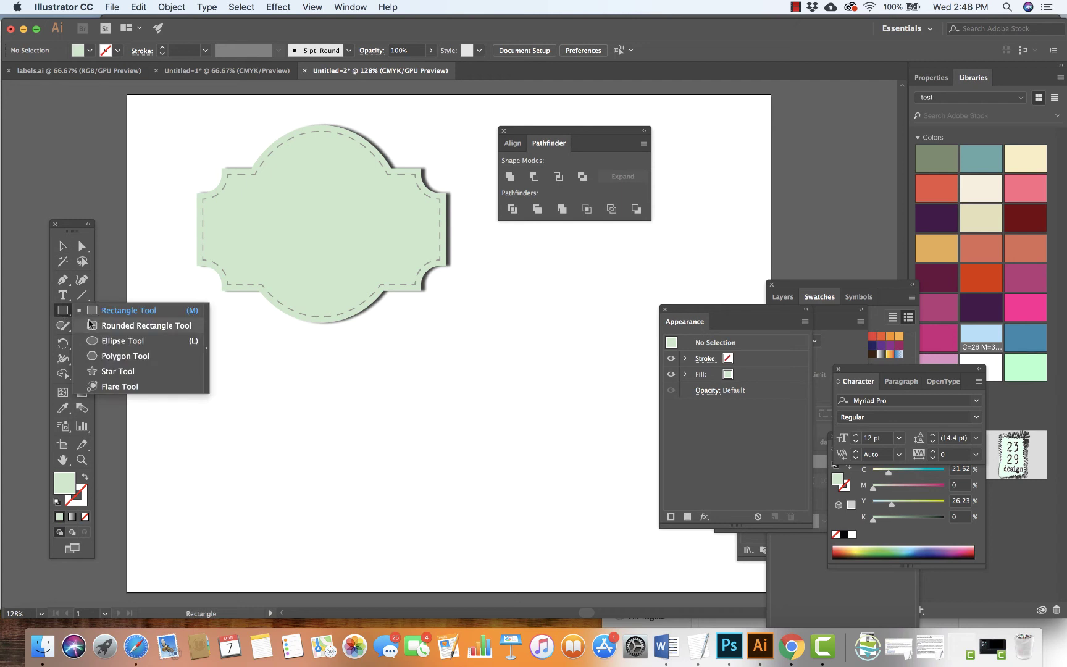
click(89, 323)
drag(296, 413, 393, 534)
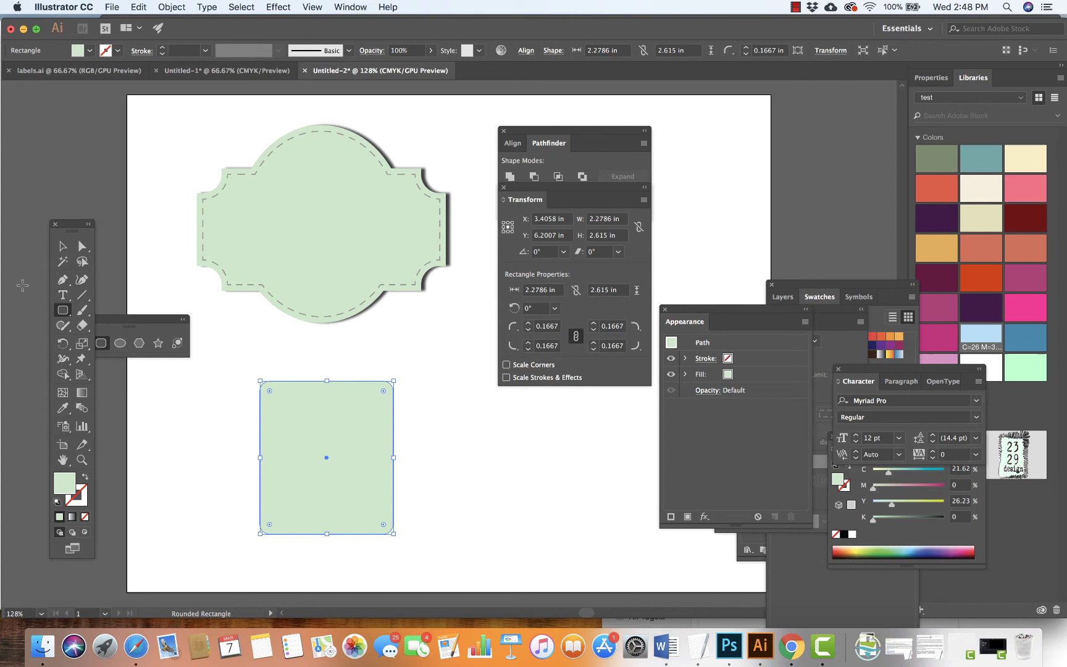
Draw a wide, square-cornered rectangle about 3.81 by 1.20 in across the middle of the rounded rectangle.
click(62, 310)
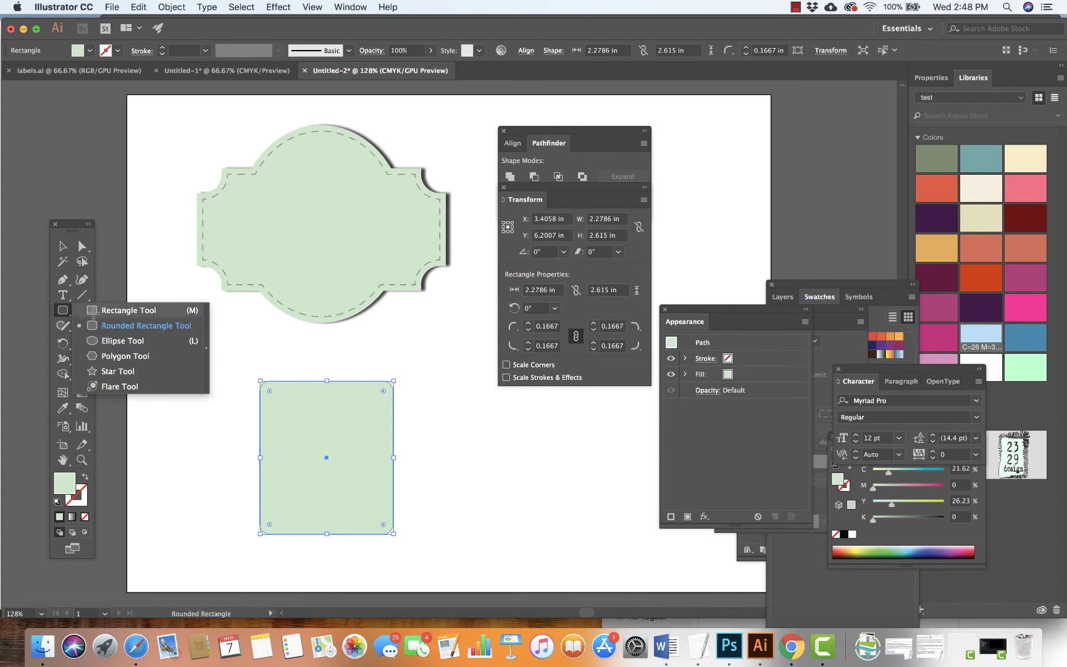
click(99, 311)
drag(211, 430, 435, 499)
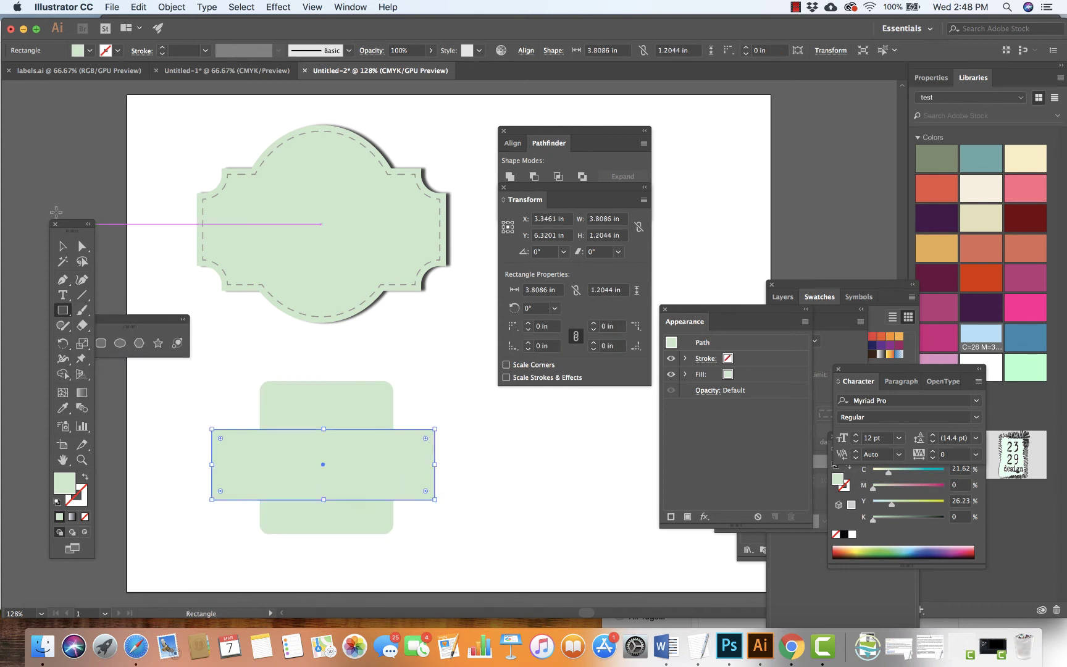
Align the two new rectangles to each other by their horizontal centers.
click(61, 246)
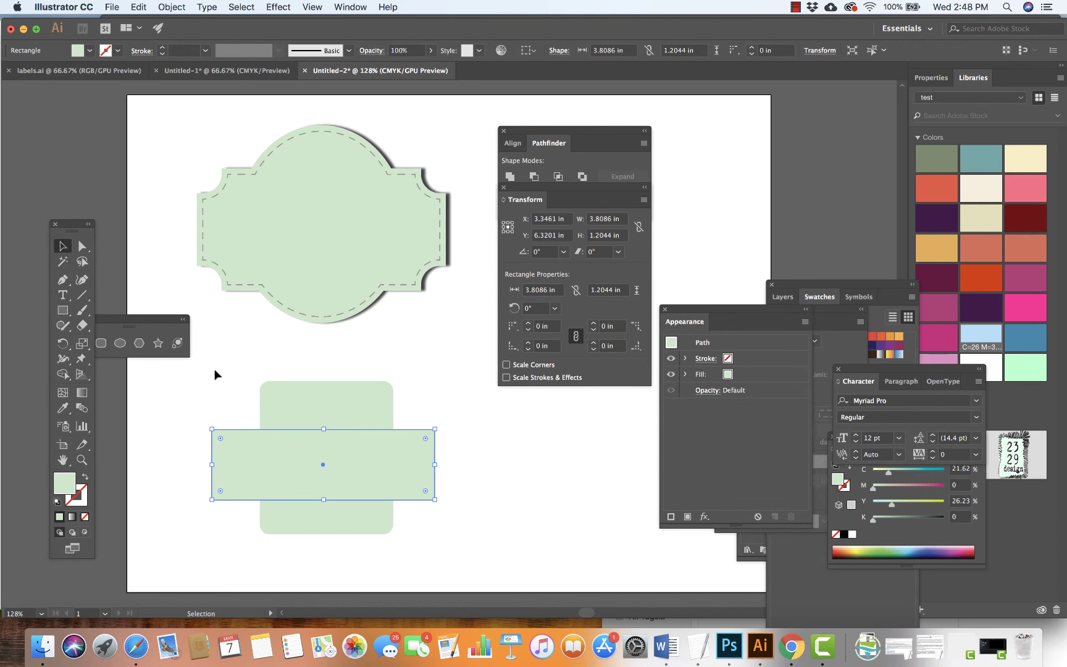
drag(215, 371, 459, 565)
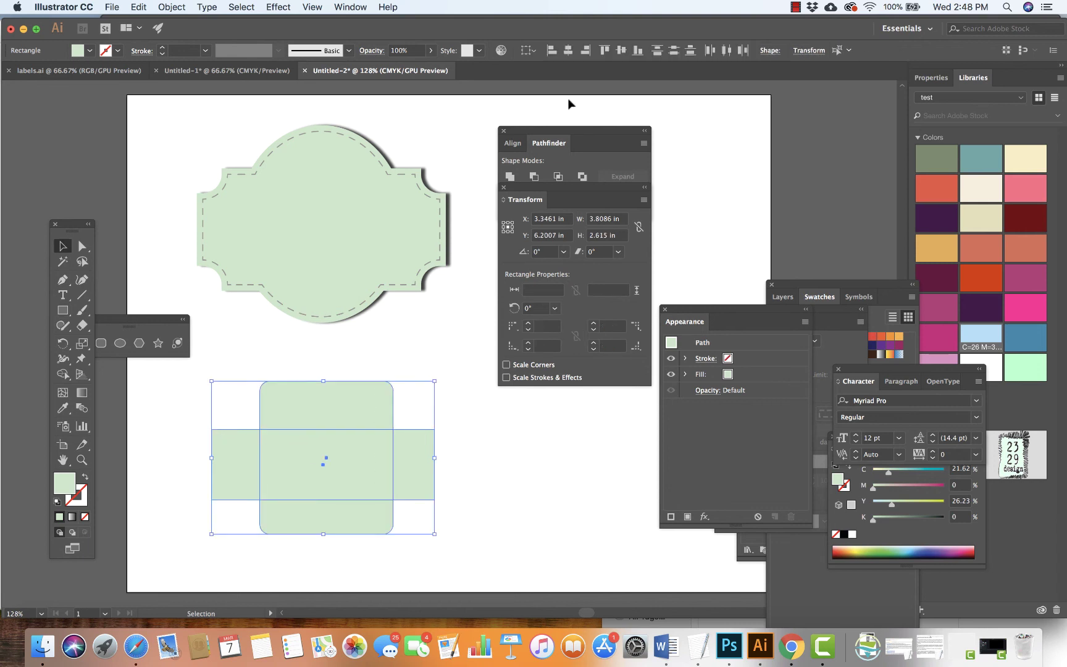
click(569, 52)
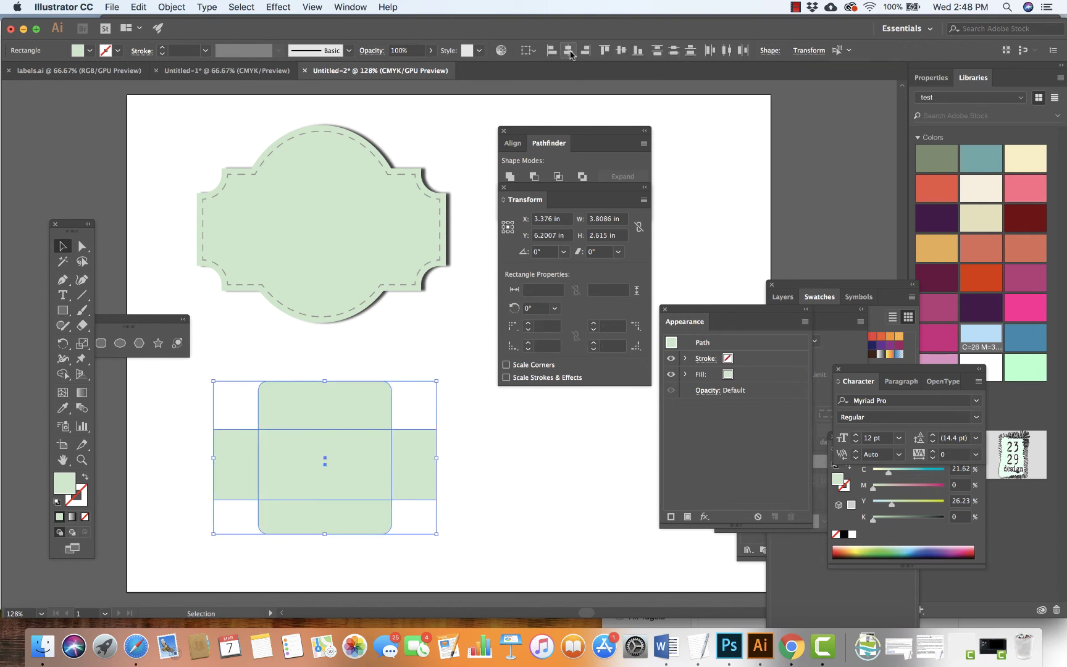
click(512, 143)
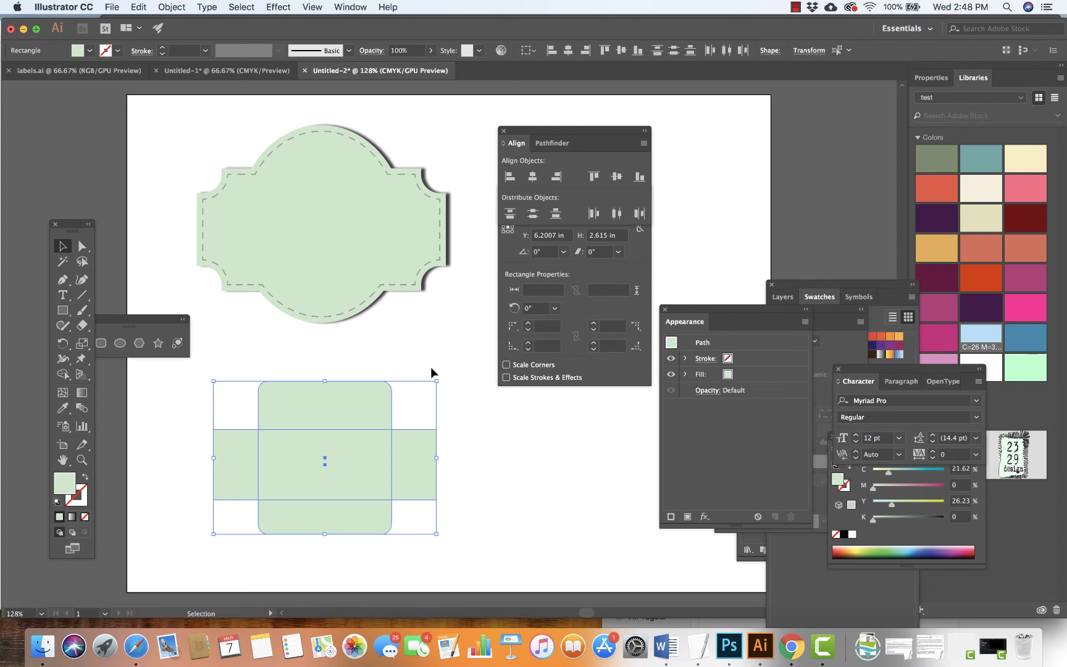
click(231, 350)
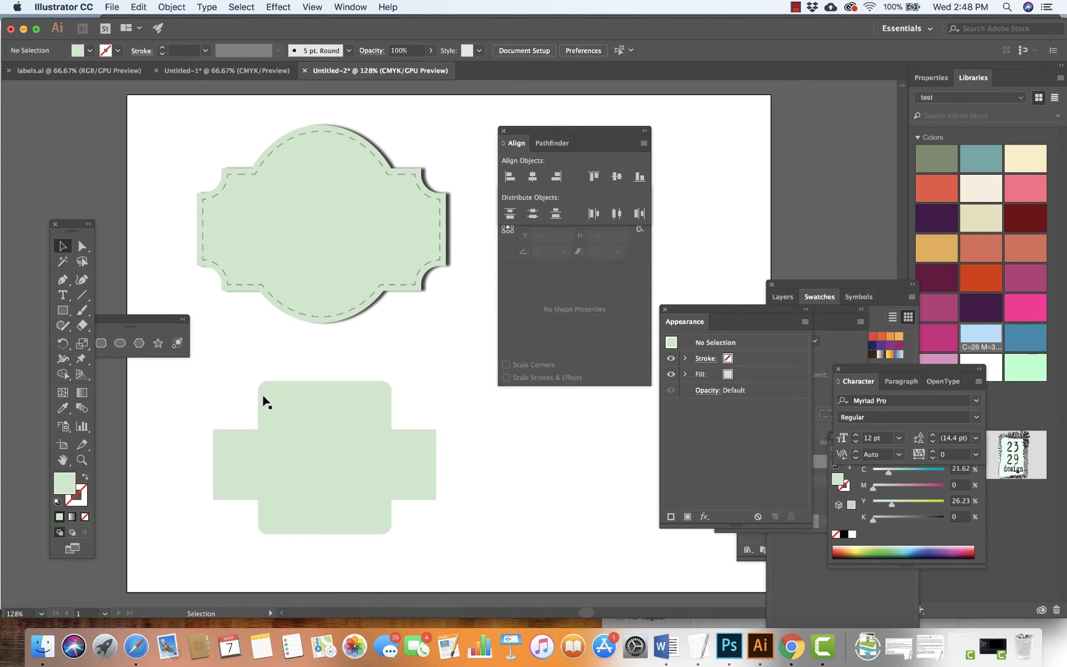
Round the tall rectangle's corners to about 1.0 in and the wide rectangle's corners to about 0.37 in.
click(297, 409)
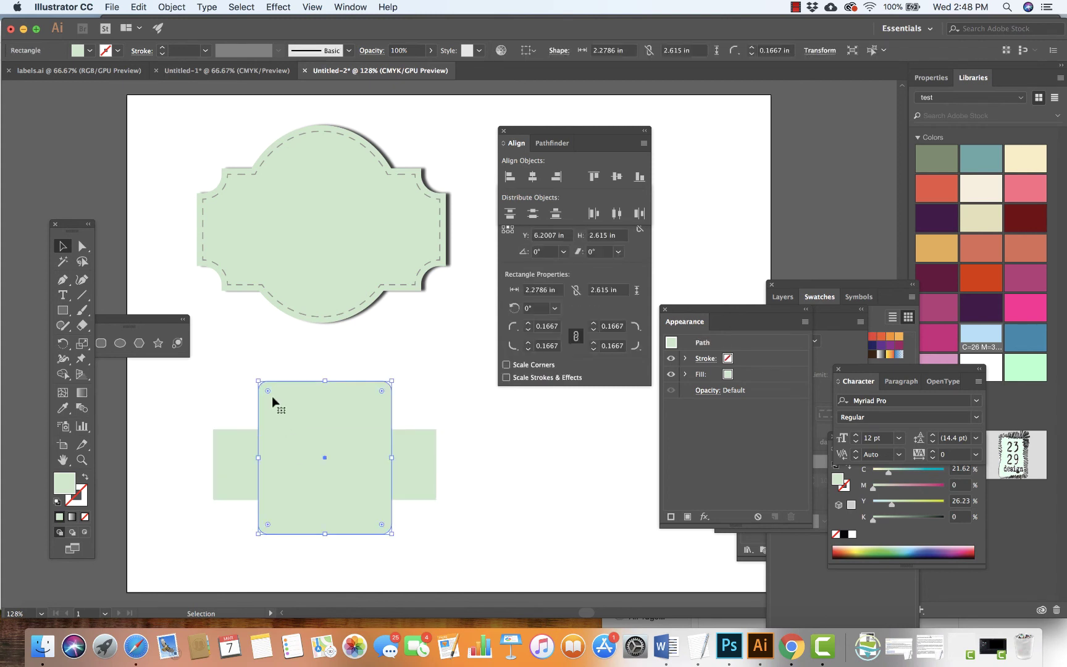
drag(264, 387, 319, 434)
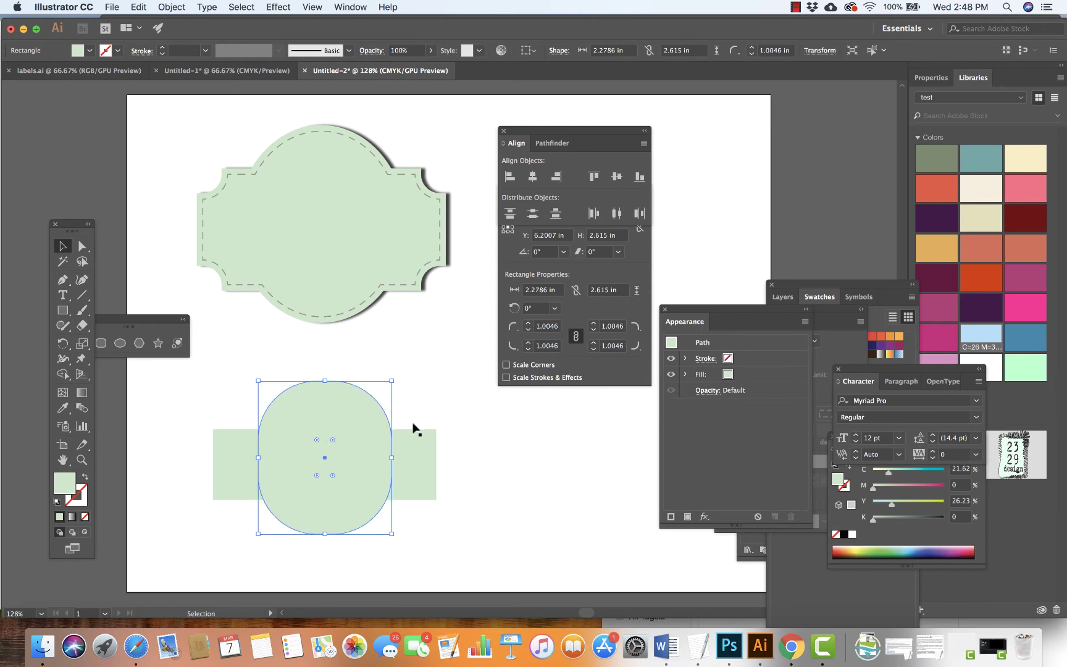
click(410, 455)
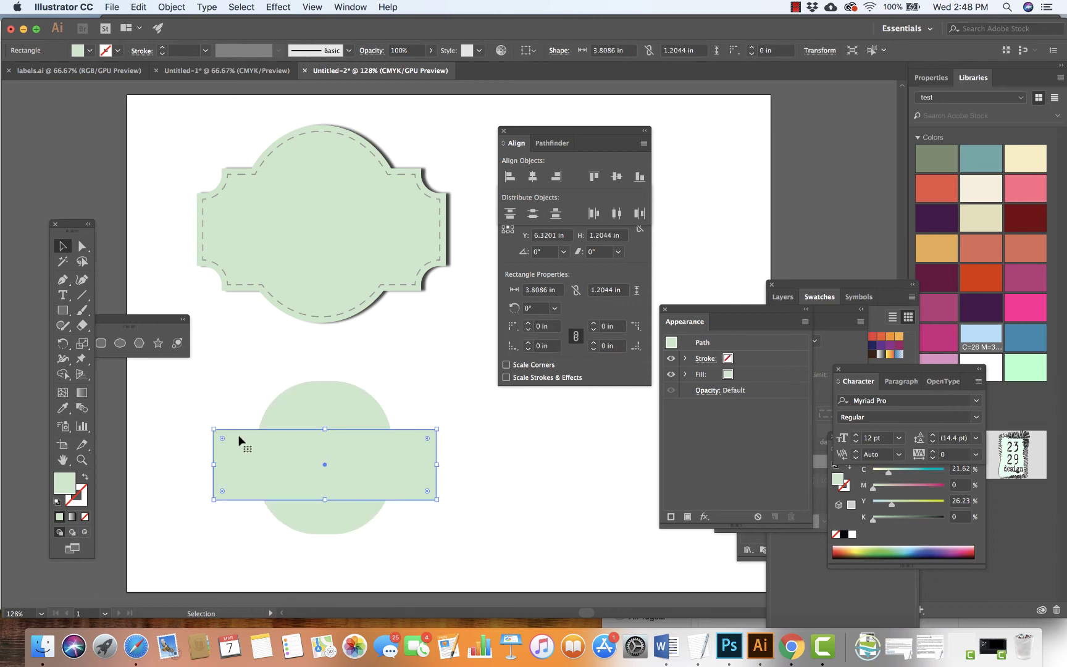
drag(222, 437, 239, 451)
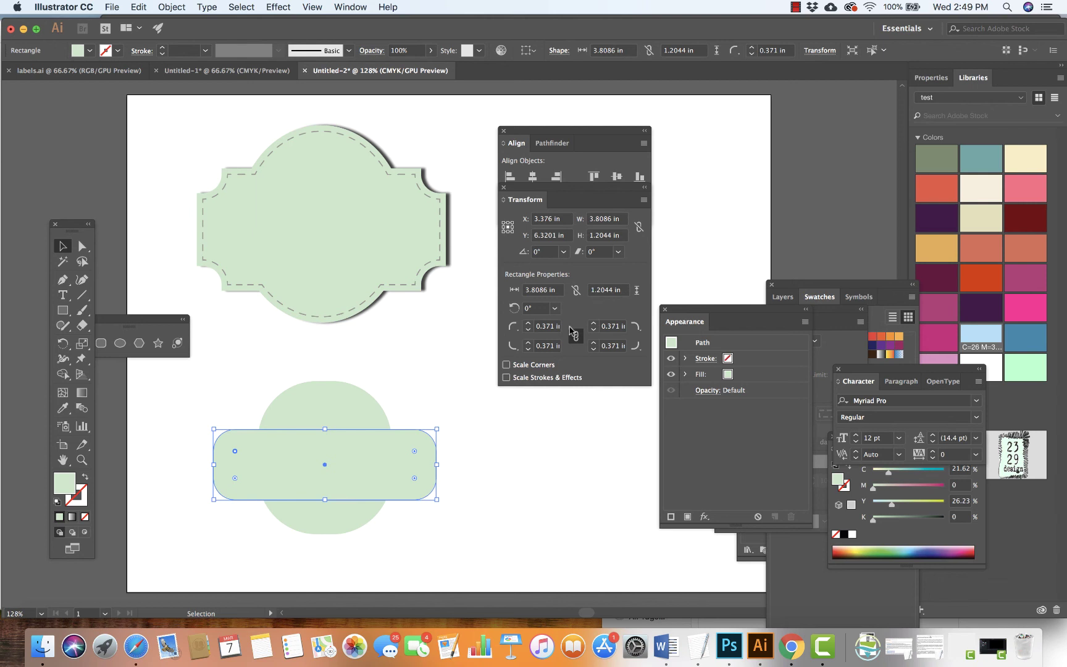
Change all four corners of the wide rectangle to inverted round with a 0.25 in radius.
click(515, 329)
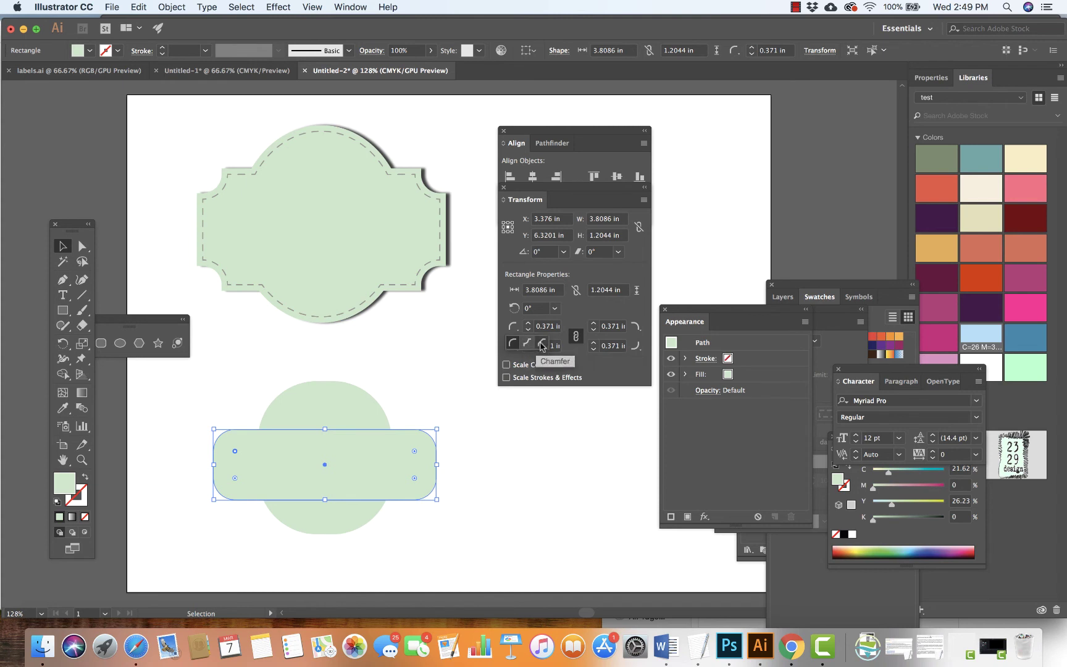
click(528, 343)
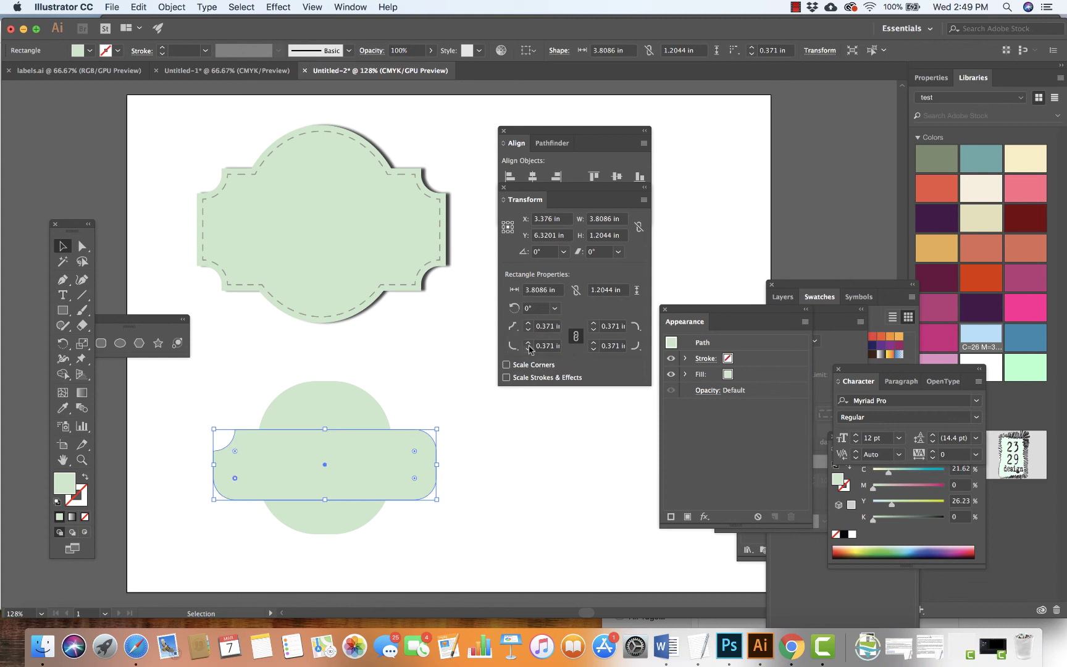
click(528, 349)
click(517, 355)
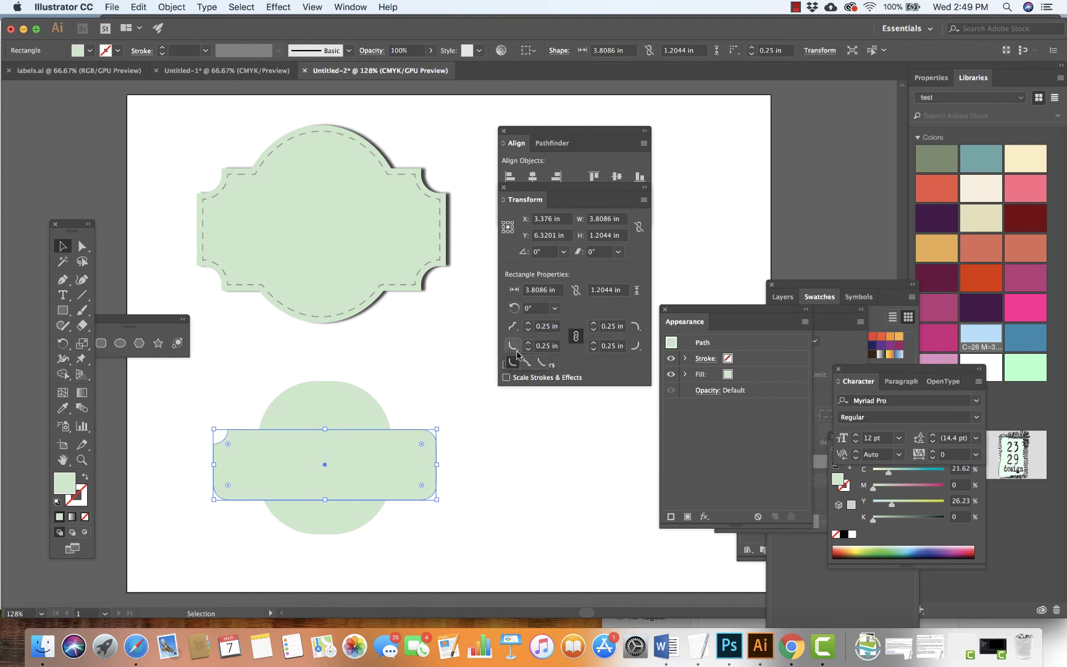
click(526, 363)
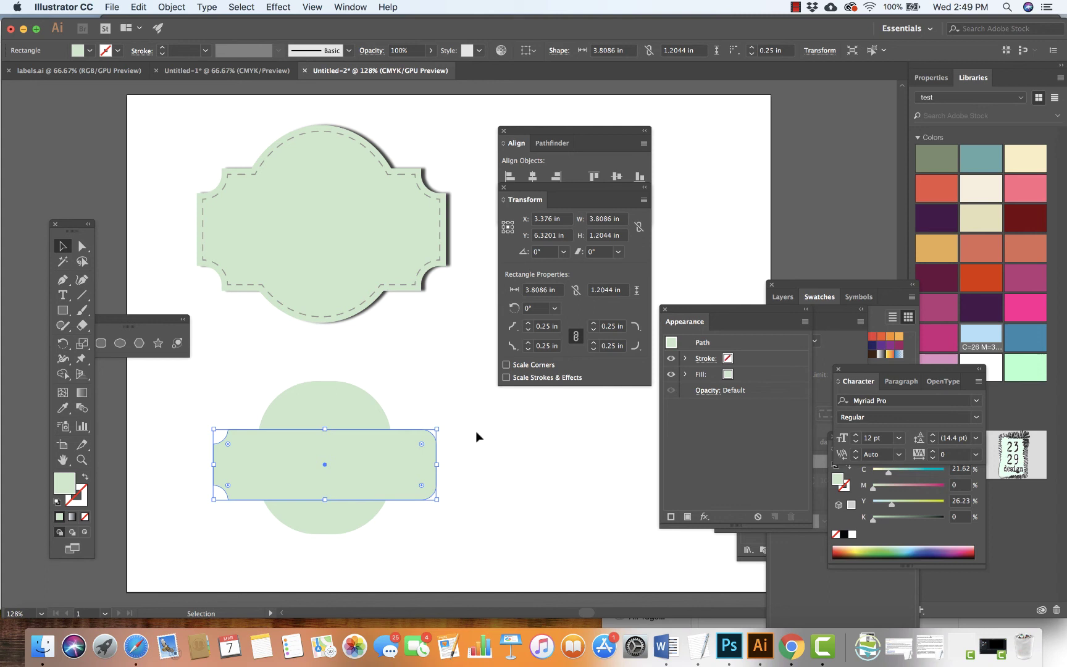
click(640, 330)
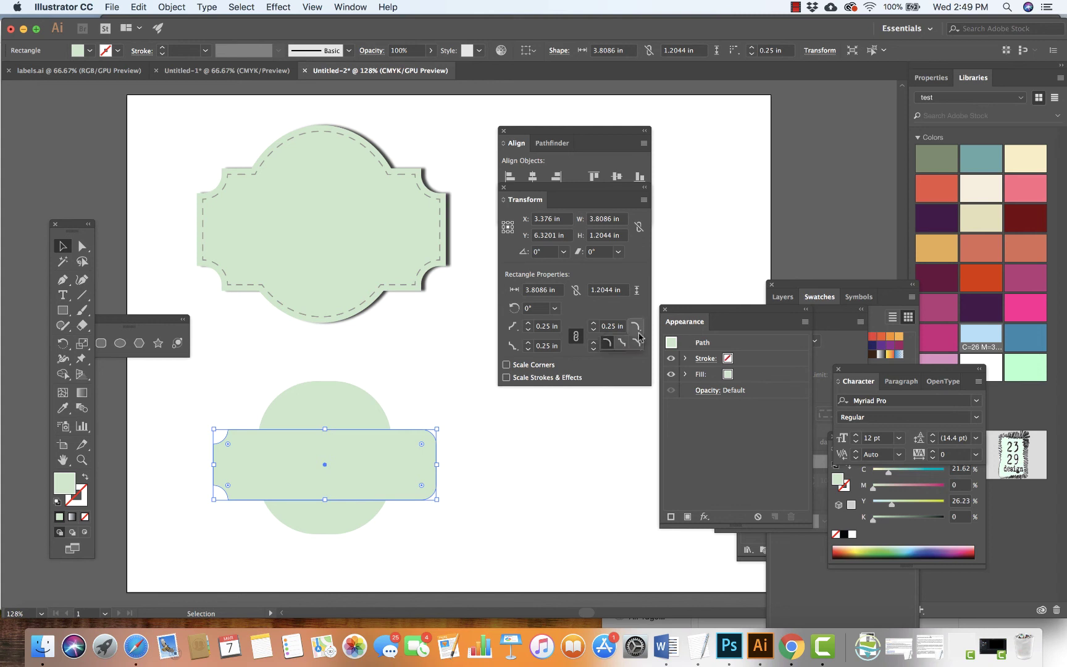
click(624, 346)
click(635, 346)
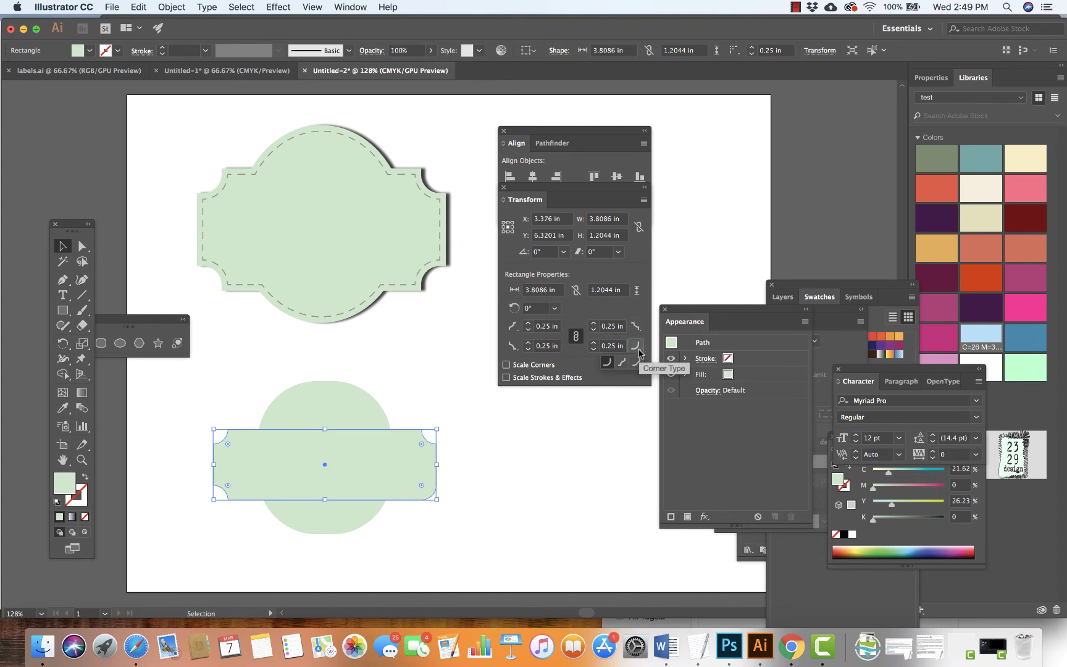
click(625, 364)
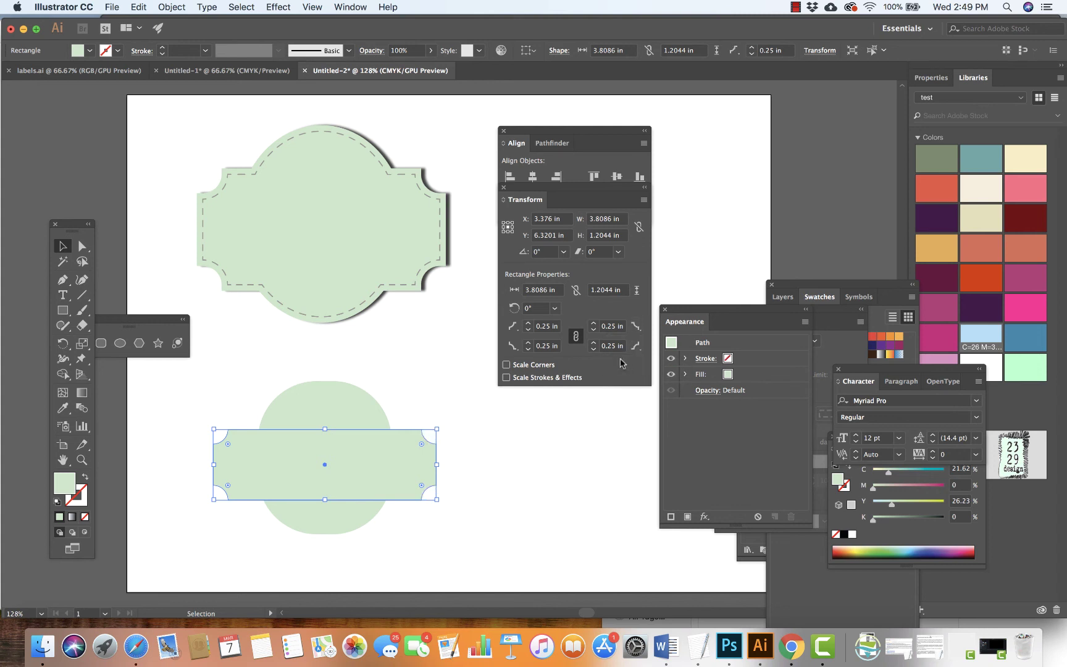
click(224, 364)
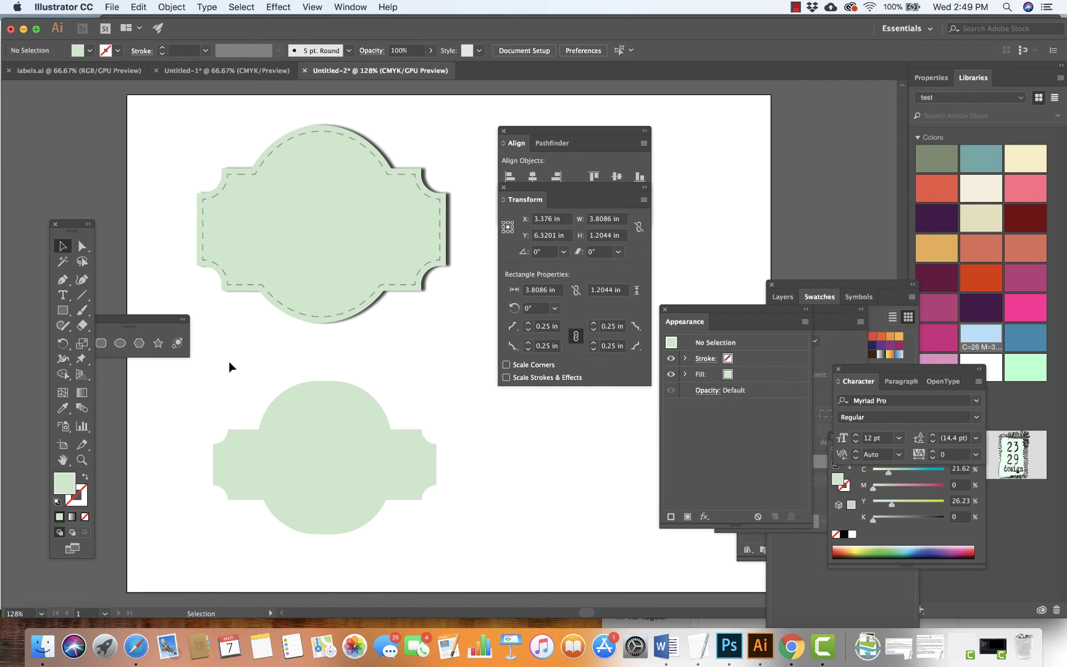
Enlarge the inverted corner radius of the wide rectangle so the notches cut deeper into its ends.
click(302, 459)
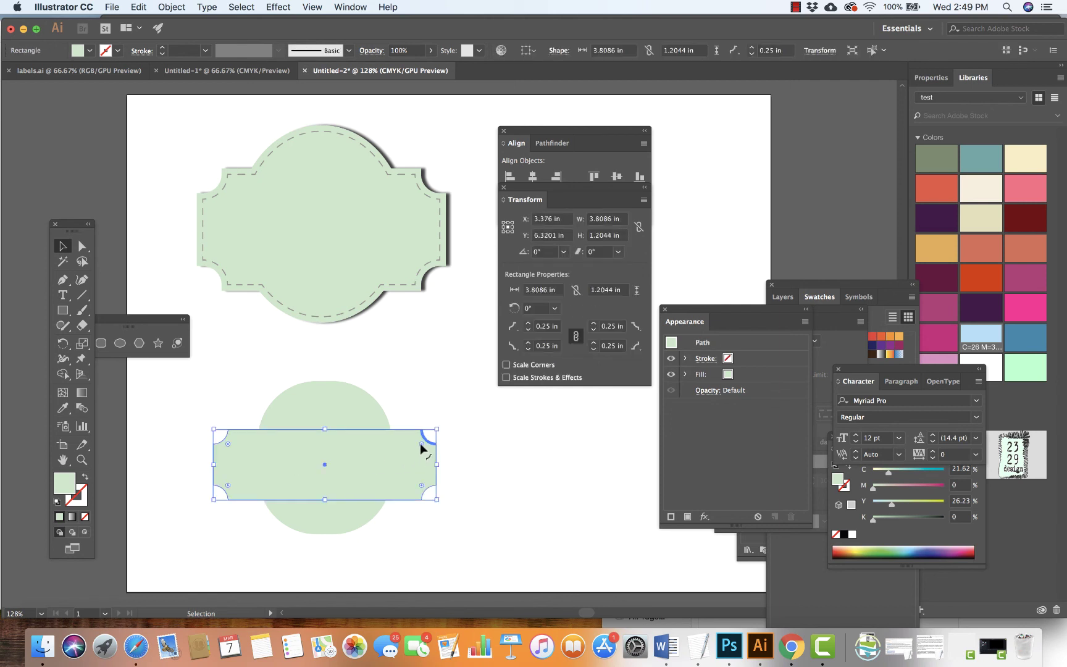
drag(420, 443, 405, 445)
click(417, 397)
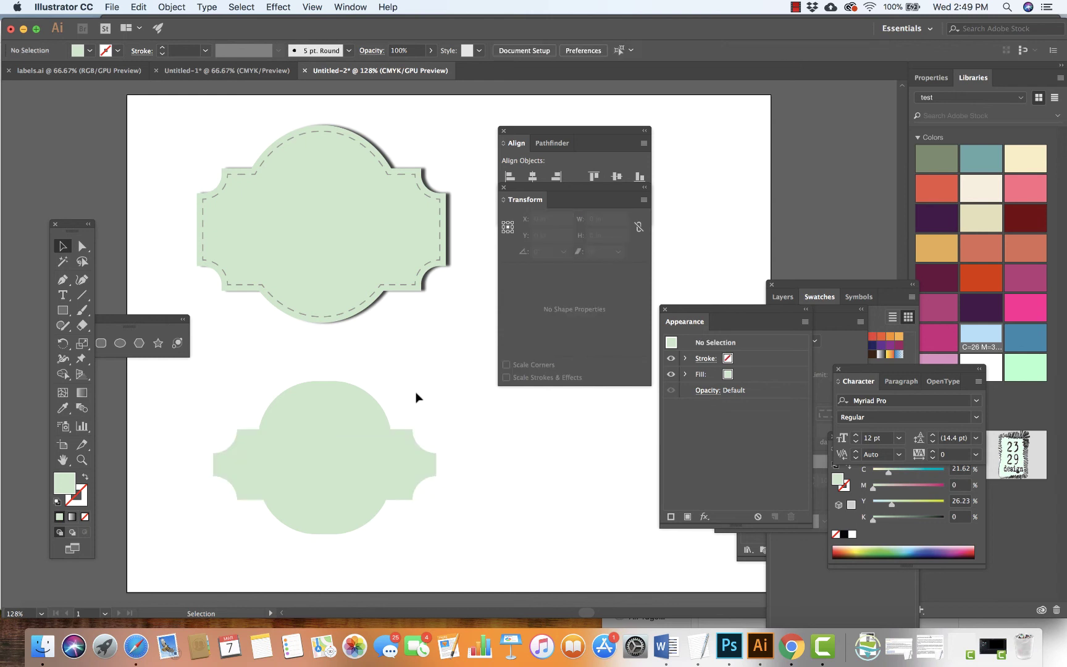
Shorten the tall rounded shape to about 2.28 in high by moving its upper and lower edges inward.
click(326, 401)
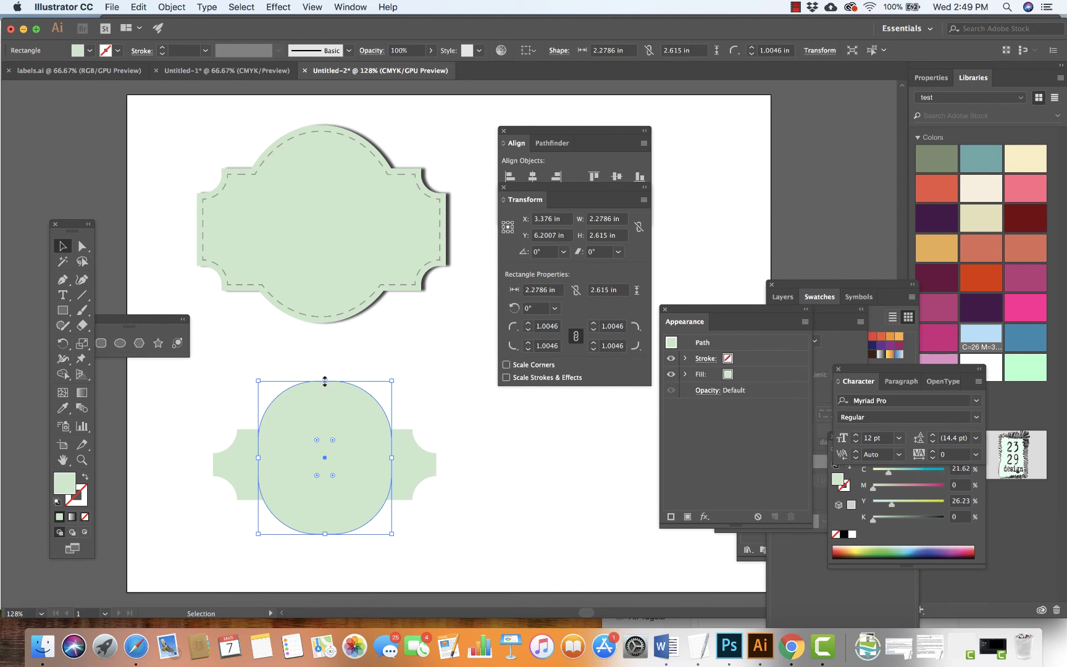
drag(325, 381, 325, 393)
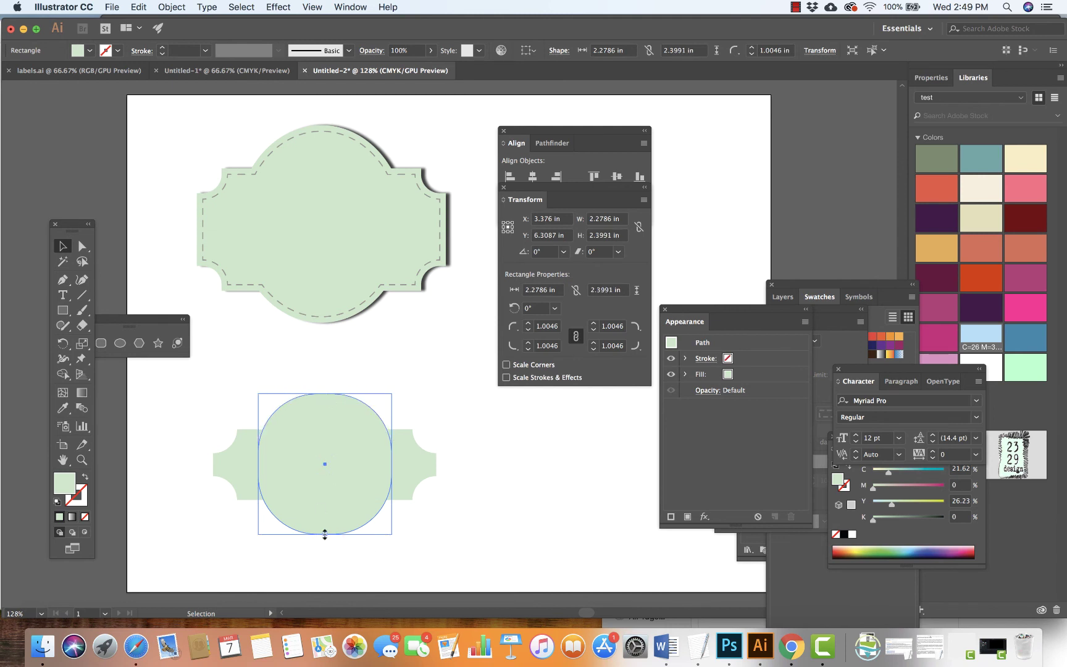
drag(324, 533, 324, 527)
click(226, 382)
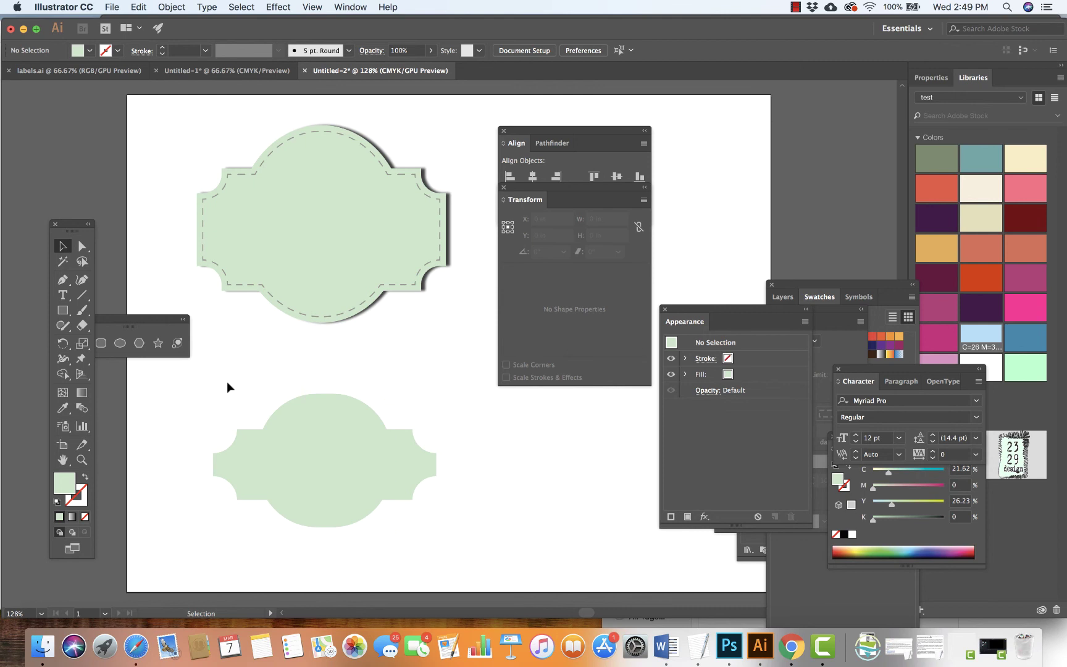
Unite the rounded shape and the notched rectangle into a single label shape with Pathfinder.
drag(209, 380, 464, 565)
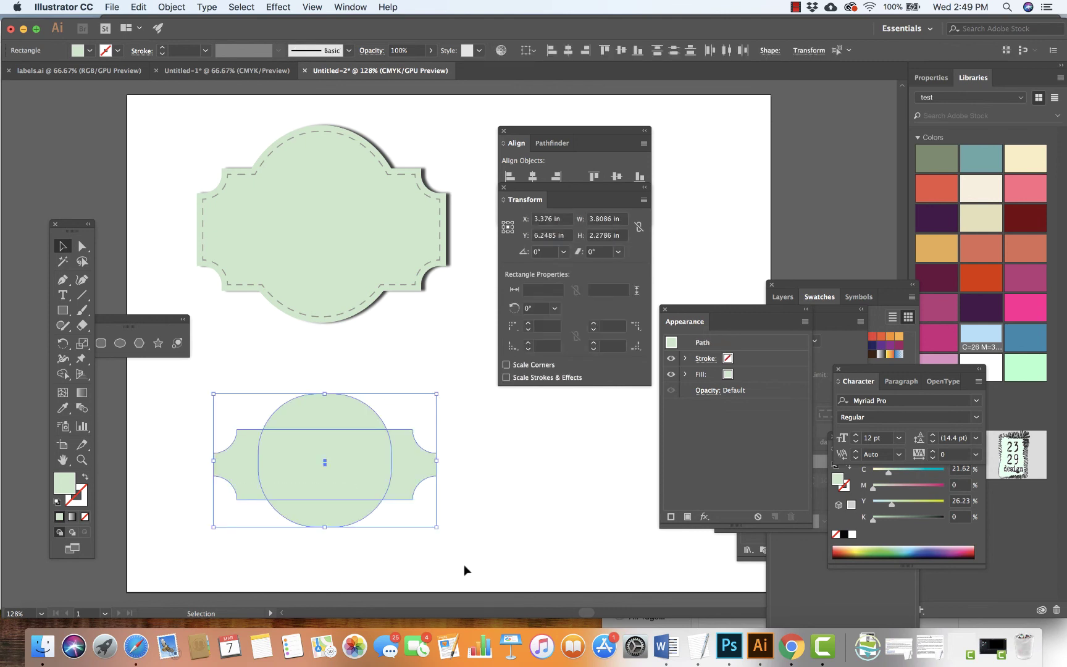
click(553, 144)
click(551, 144)
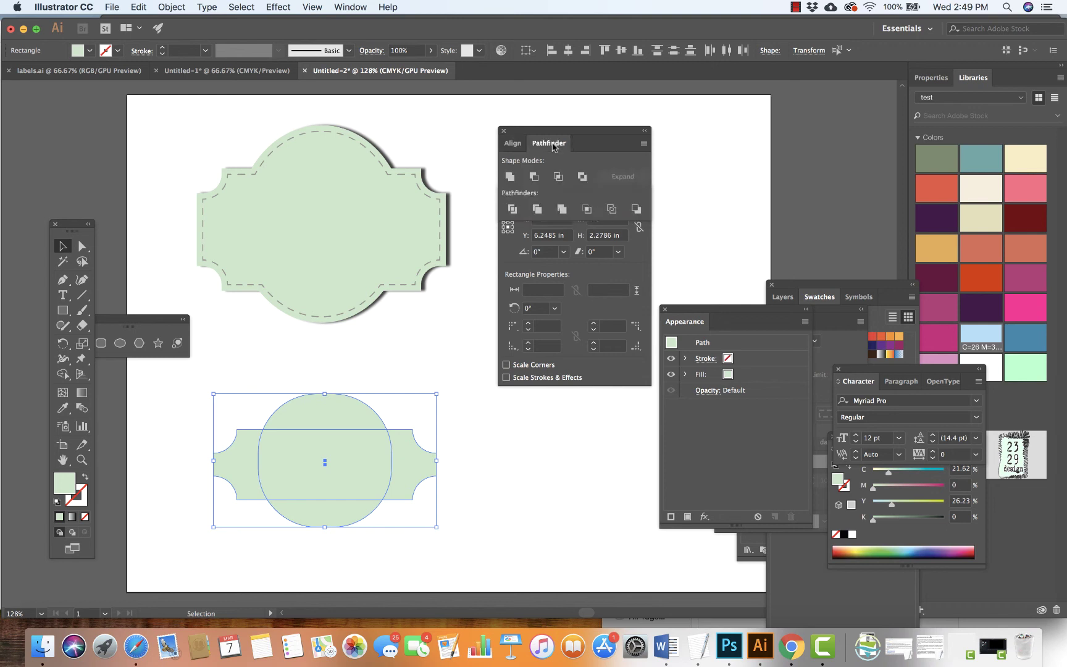
click(509, 176)
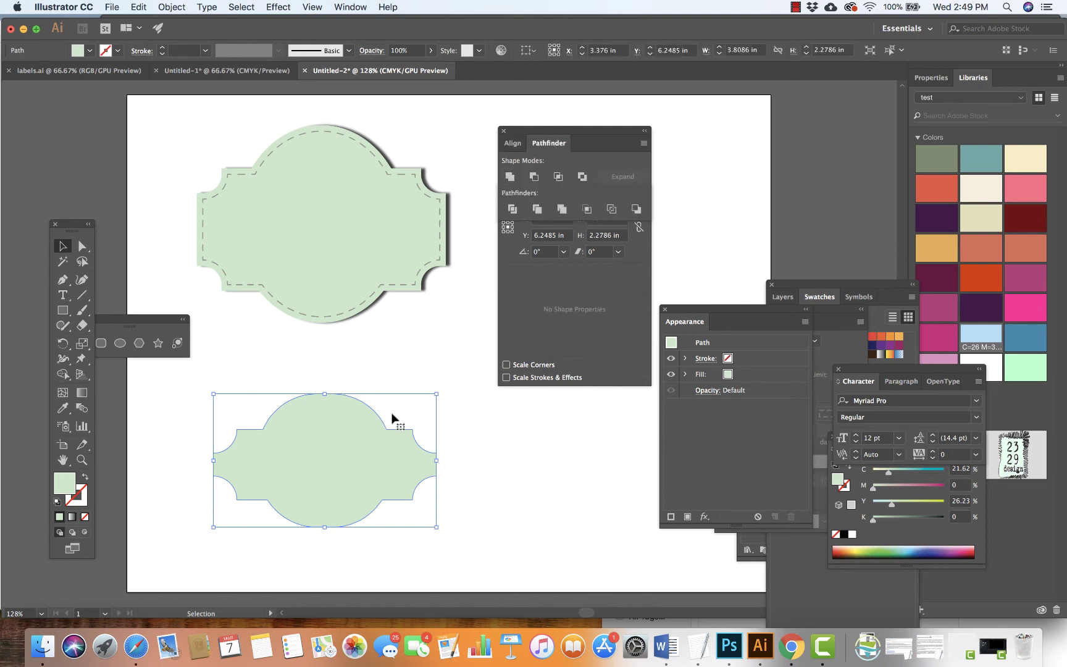
Offset the lower united label's path outward by 0.1389 in with round joins, previewing the join styles before applying.
click(356, 302)
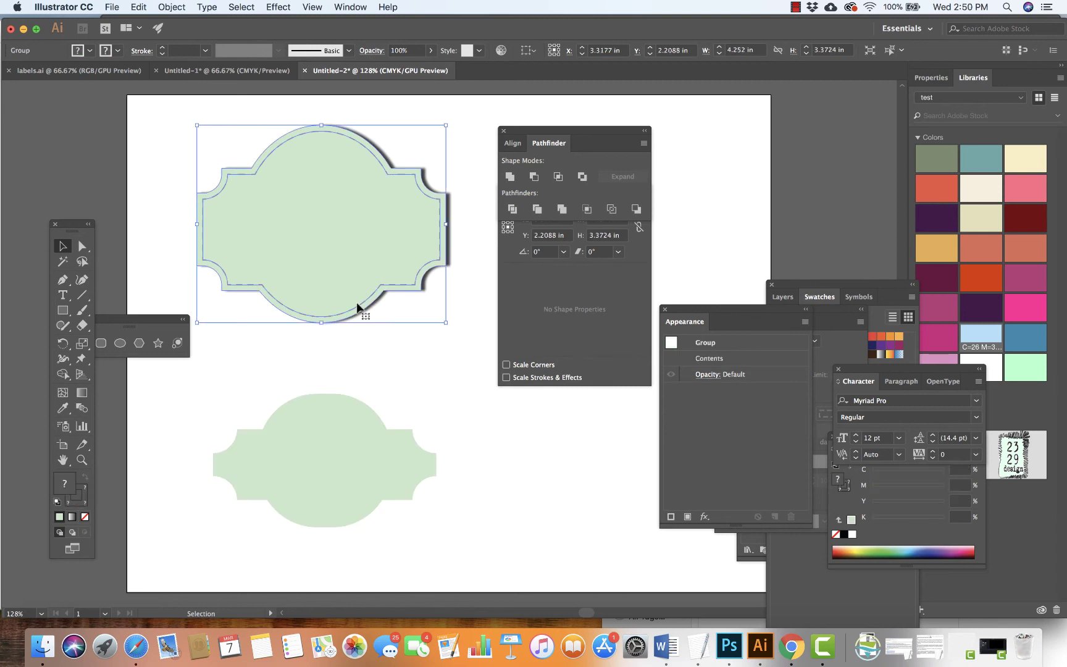
click(338, 464)
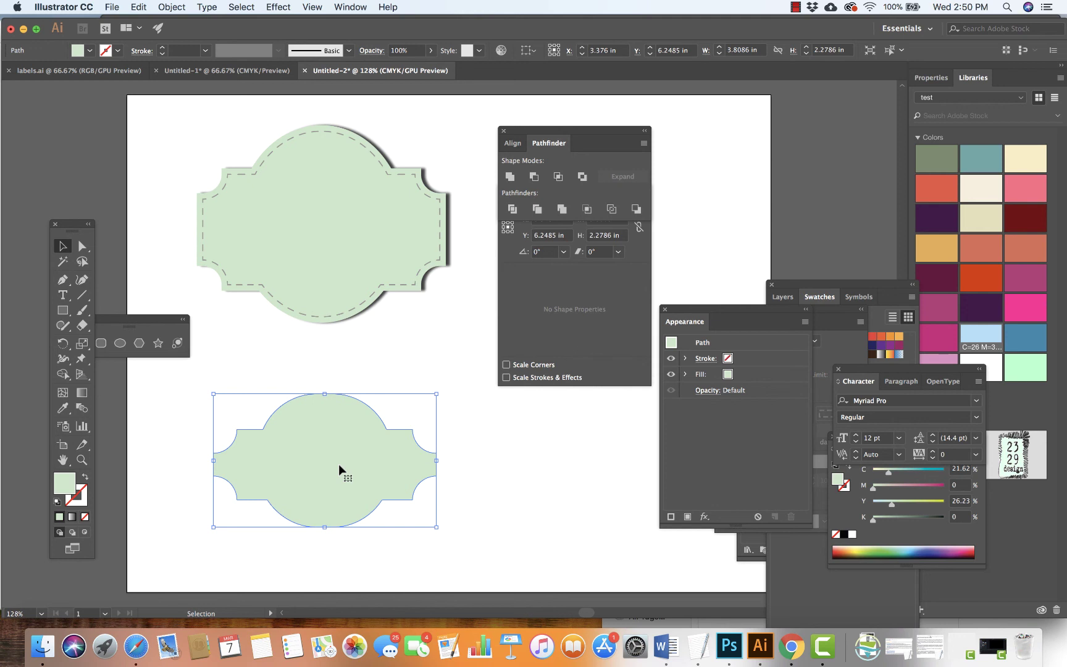
click(170, 7)
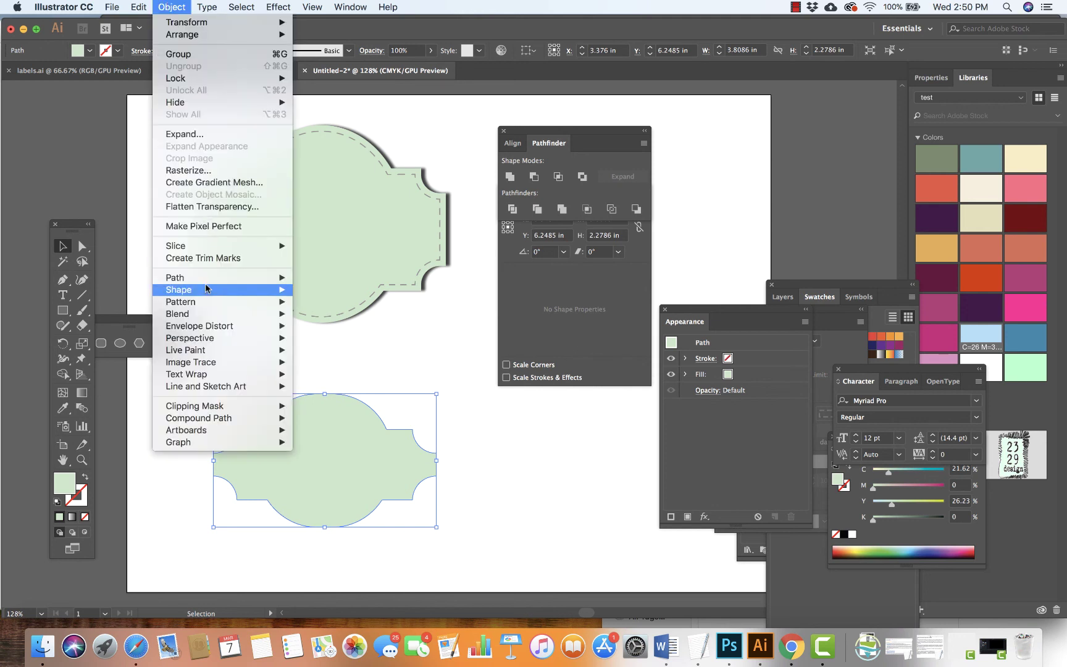
mouse_move(209, 280)
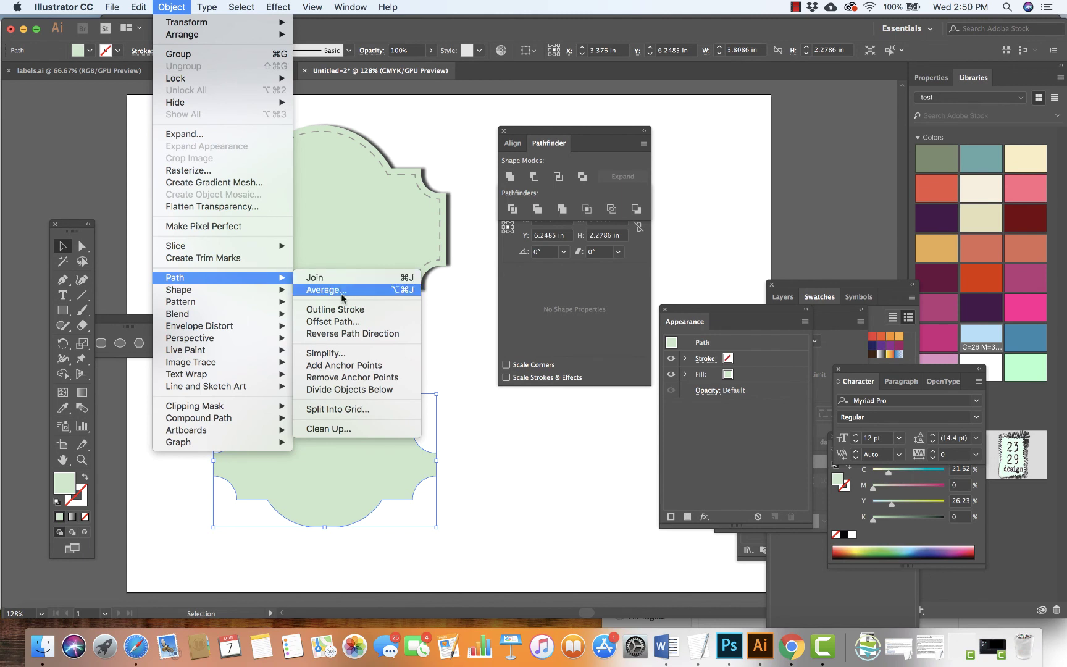
click(338, 322)
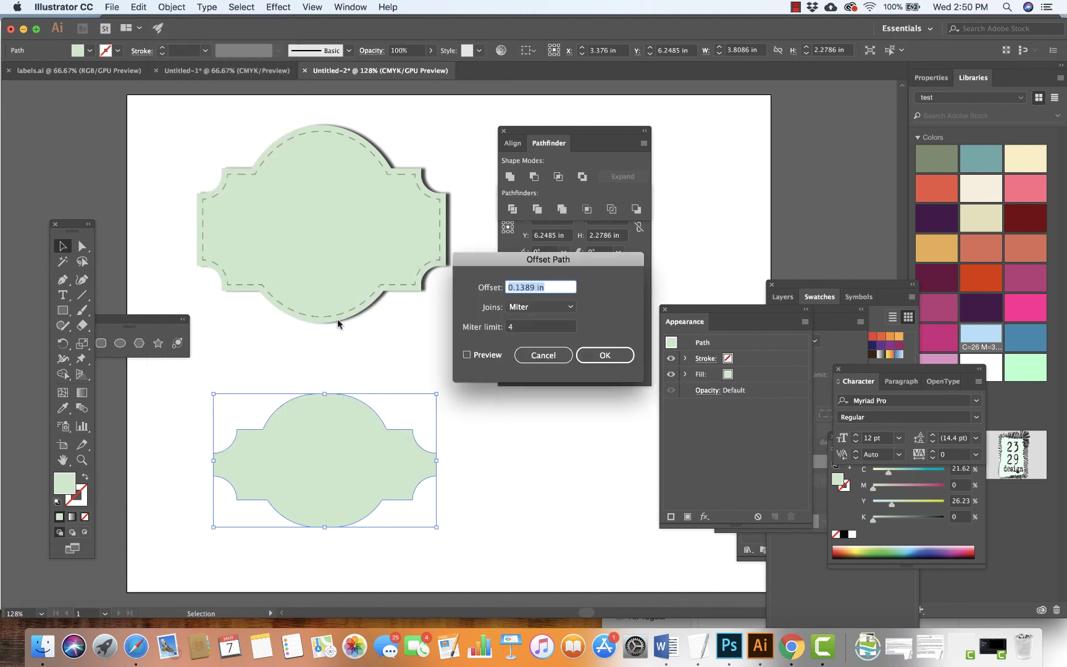
click(467, 356)
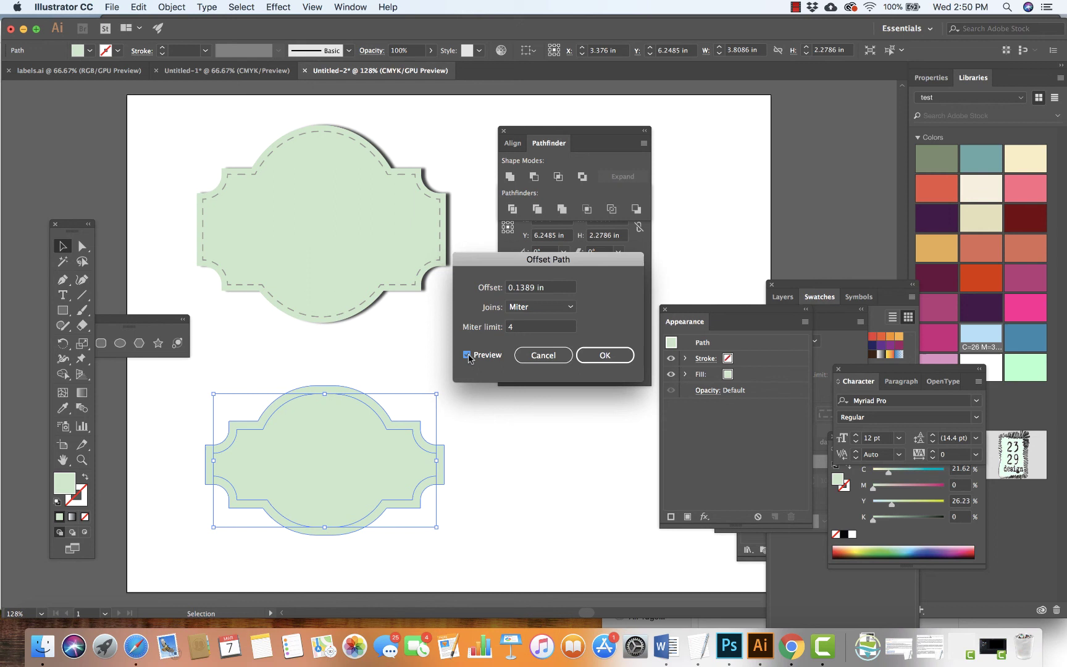
click(570, 307)
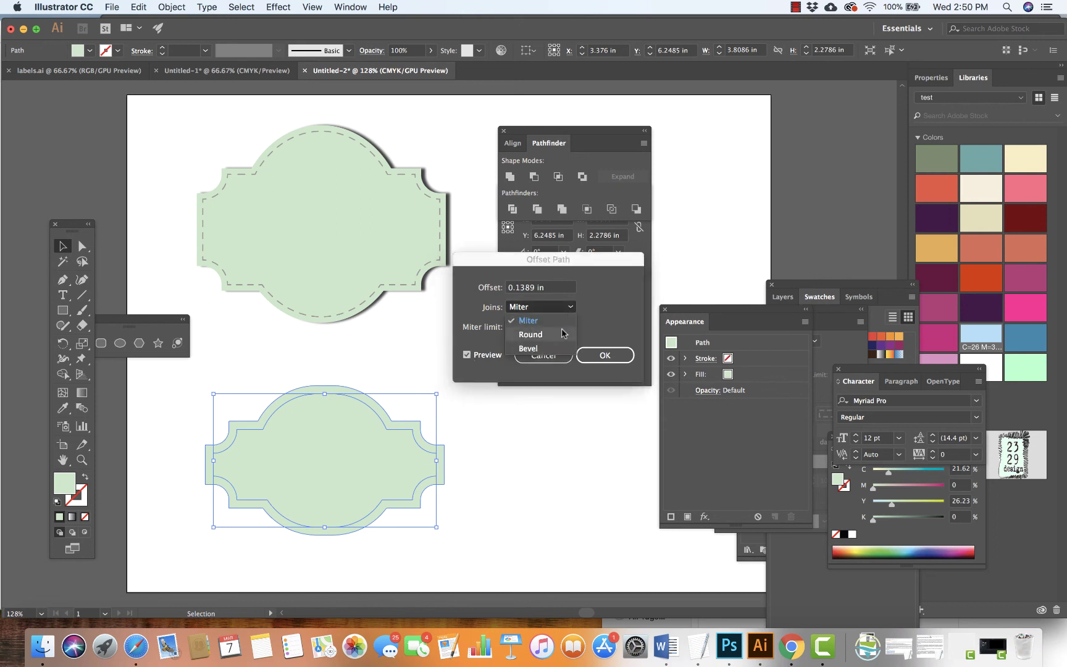
click(562, 334)
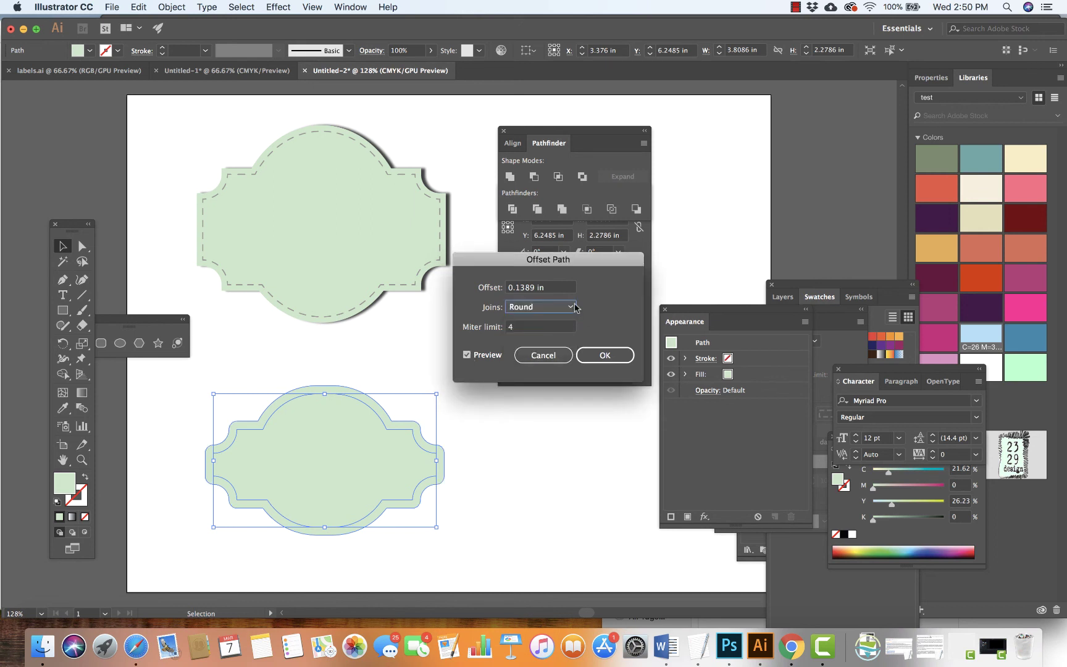
click(574, 307)
click(555, 348)
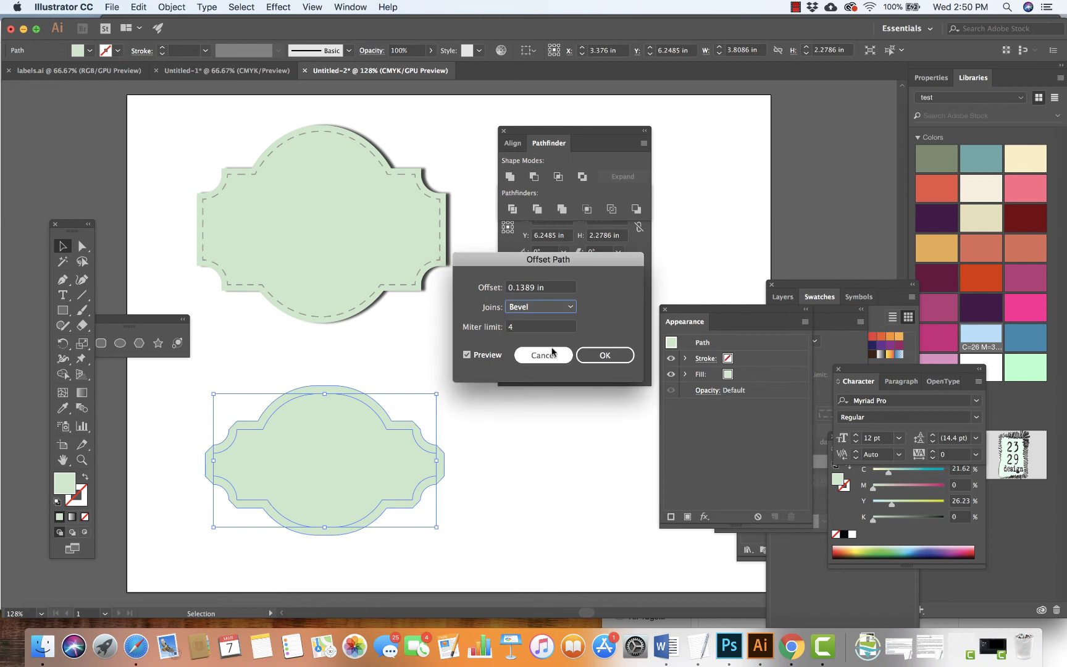
click(571, 307)
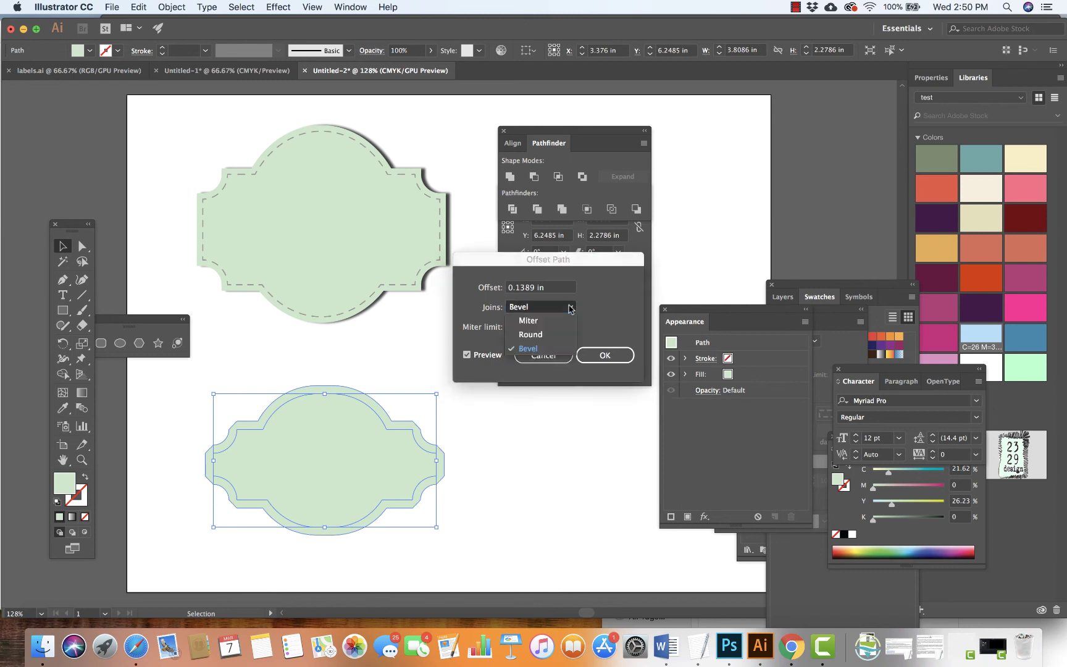
click(557, 335)
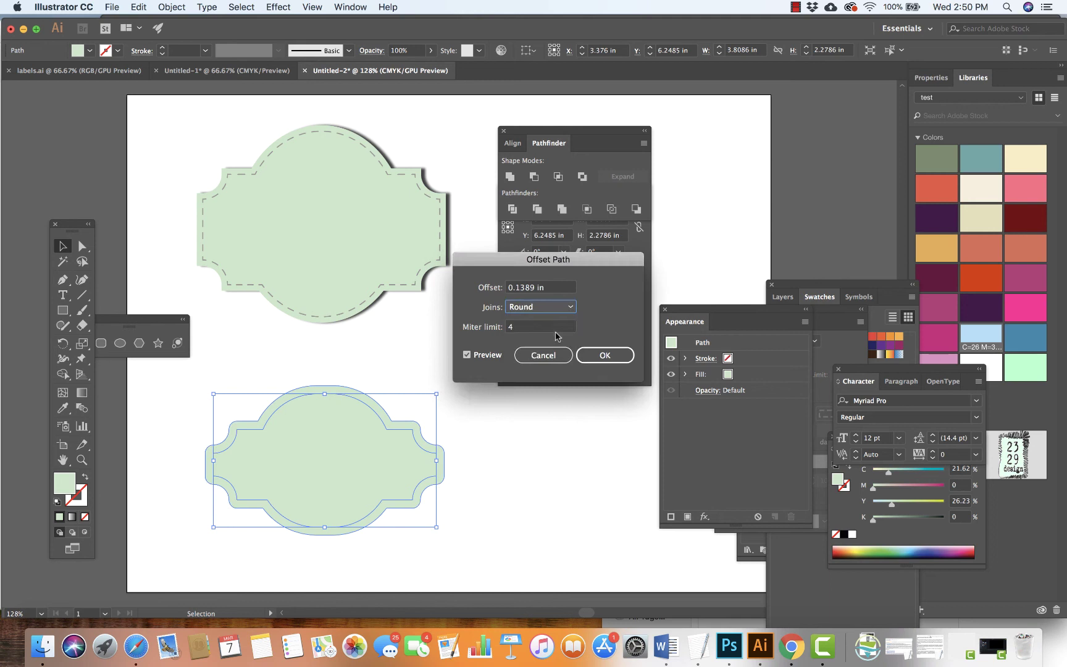
click(603, 357)
click(528, 491)
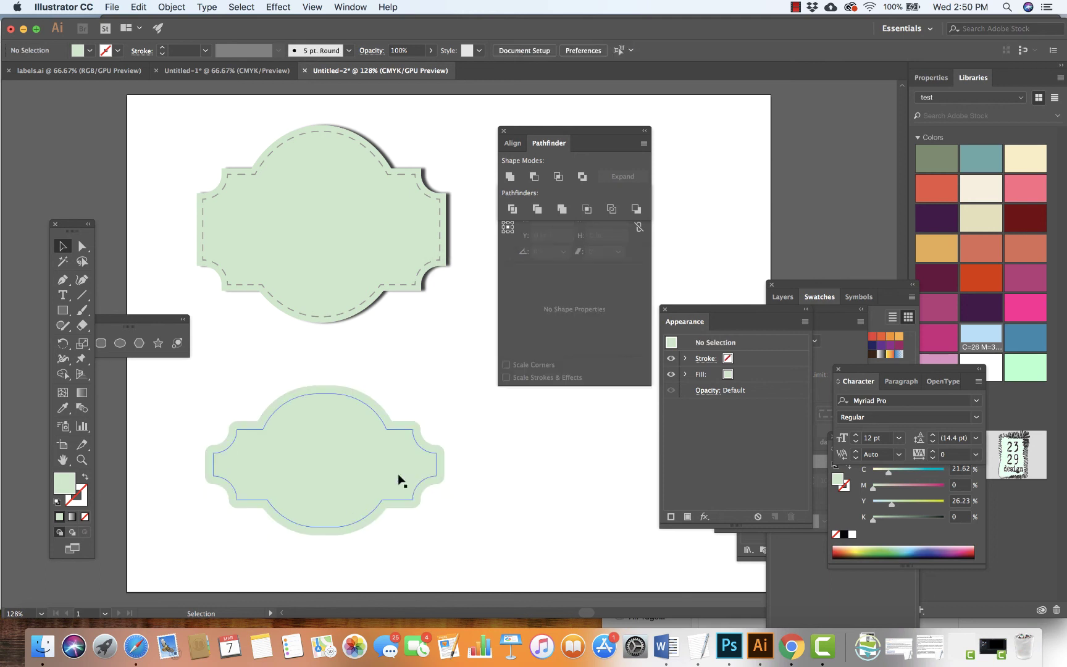
Remove the fill from the inner label shape and give it a dark grey-brown stroke, colour 4c4141.
click(377, 470)
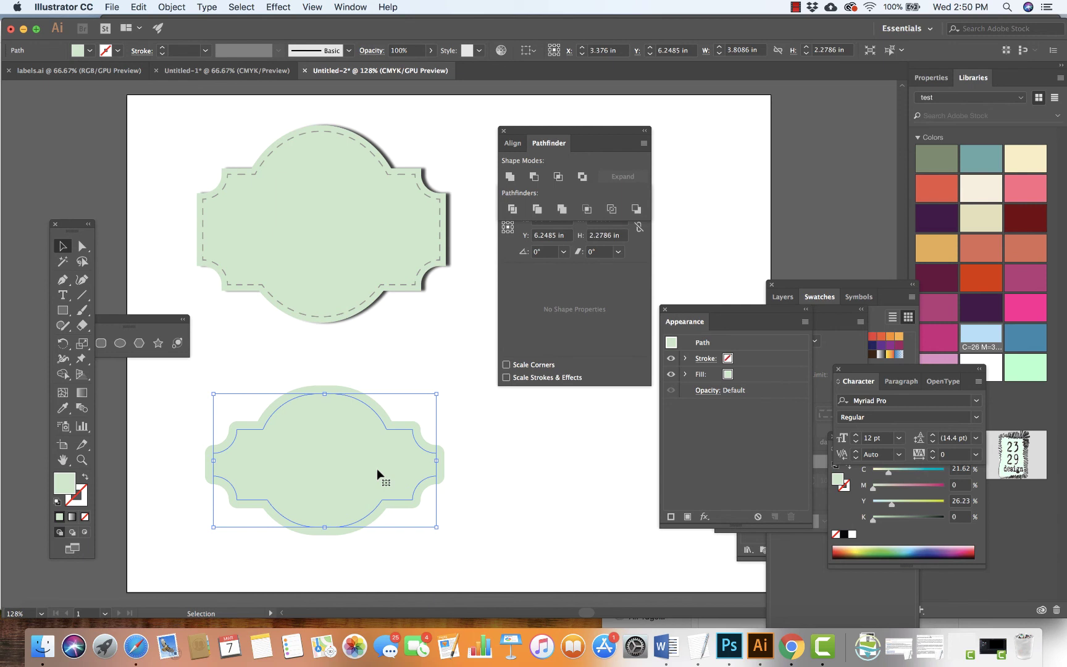
click(85, 517)
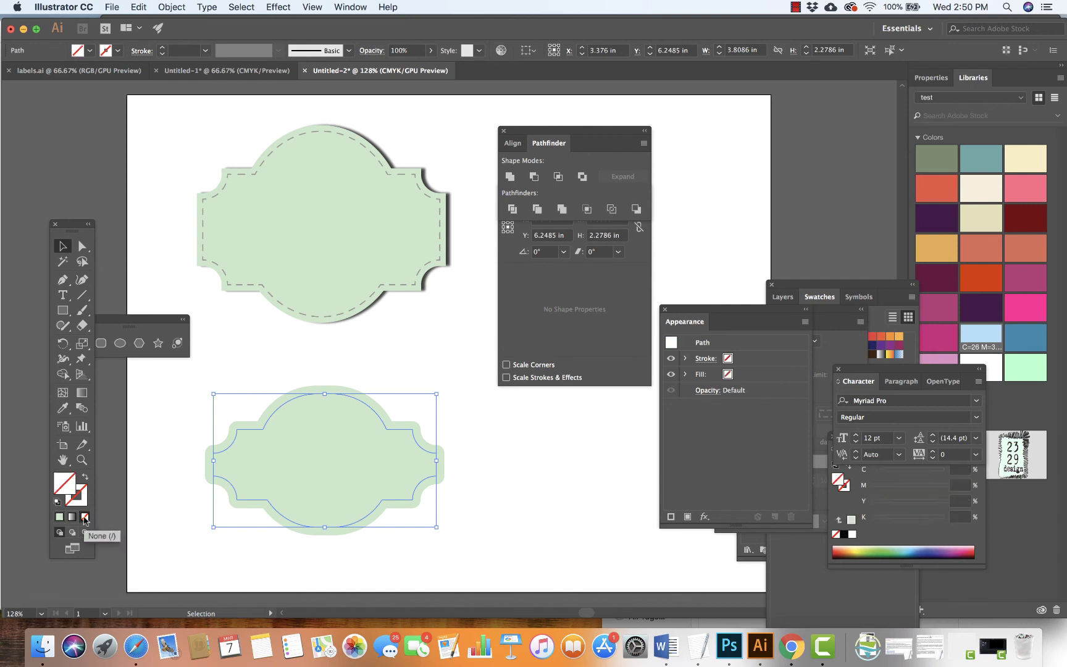
double_click(82, 504)
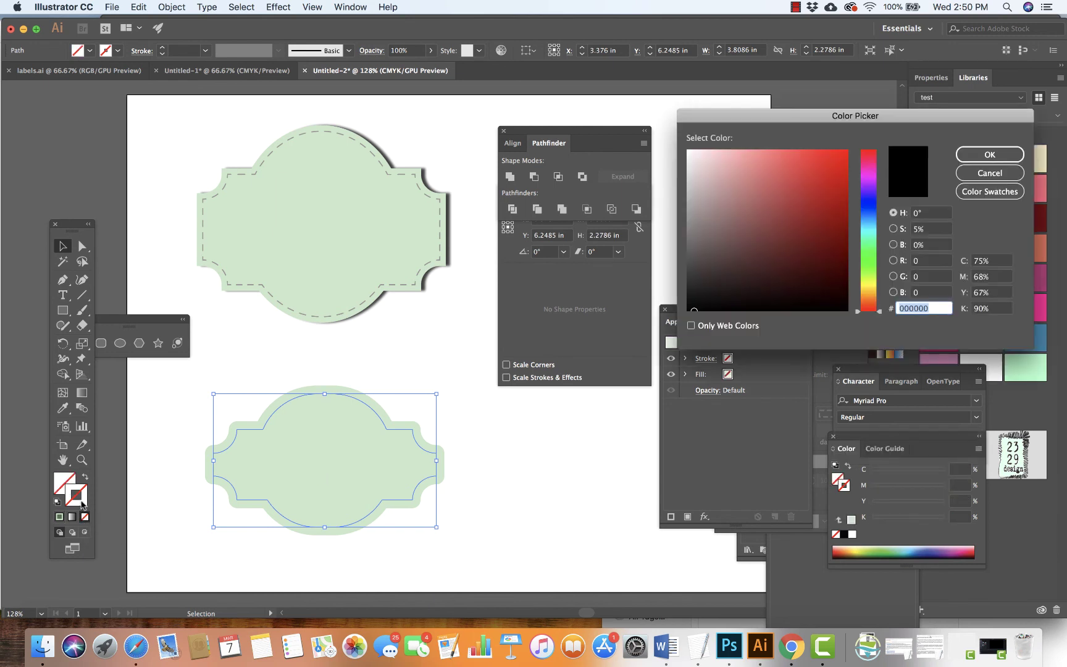
click(710, 263)
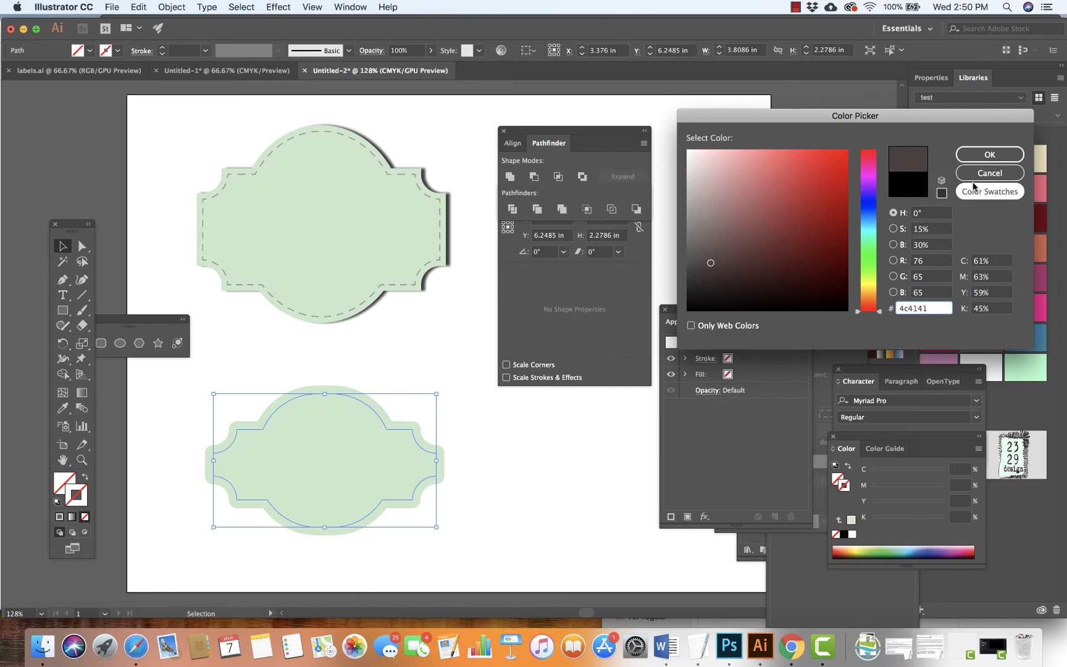
click(966, 162)
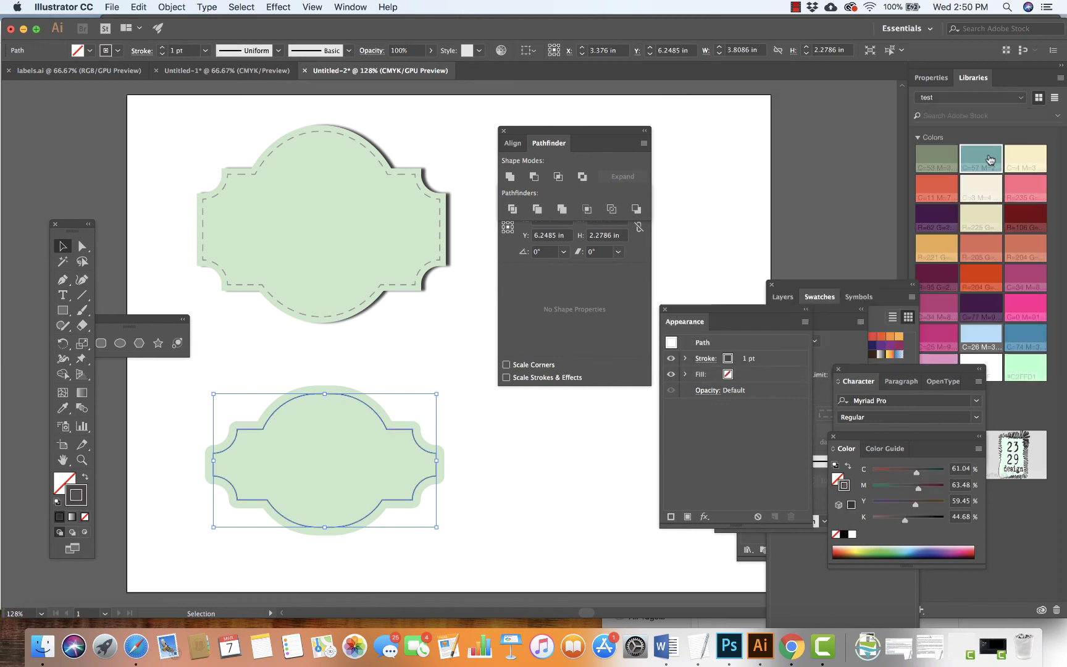
click(250, 351)
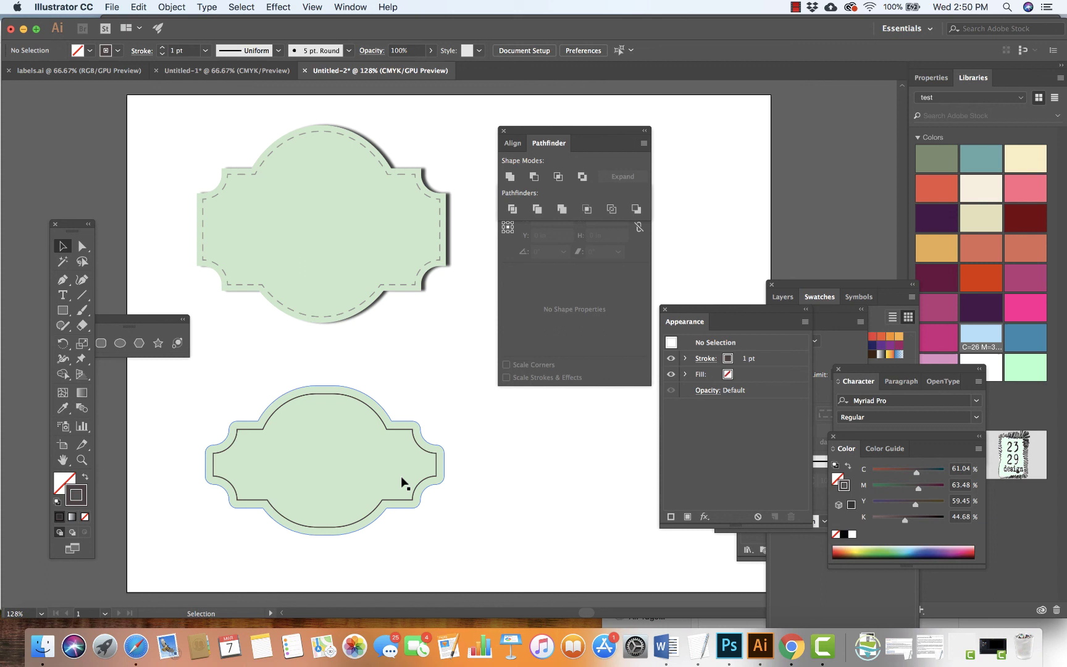
Make the inner label outline a dashed line with 8 pt dashes.
click(396, 500)
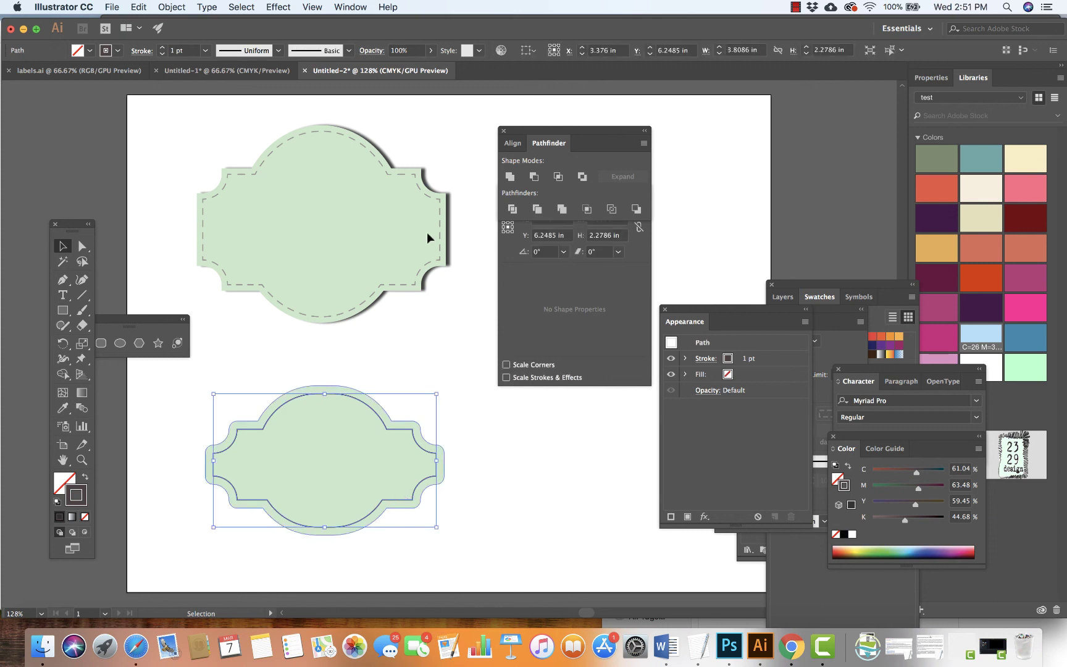
click(350, 6)
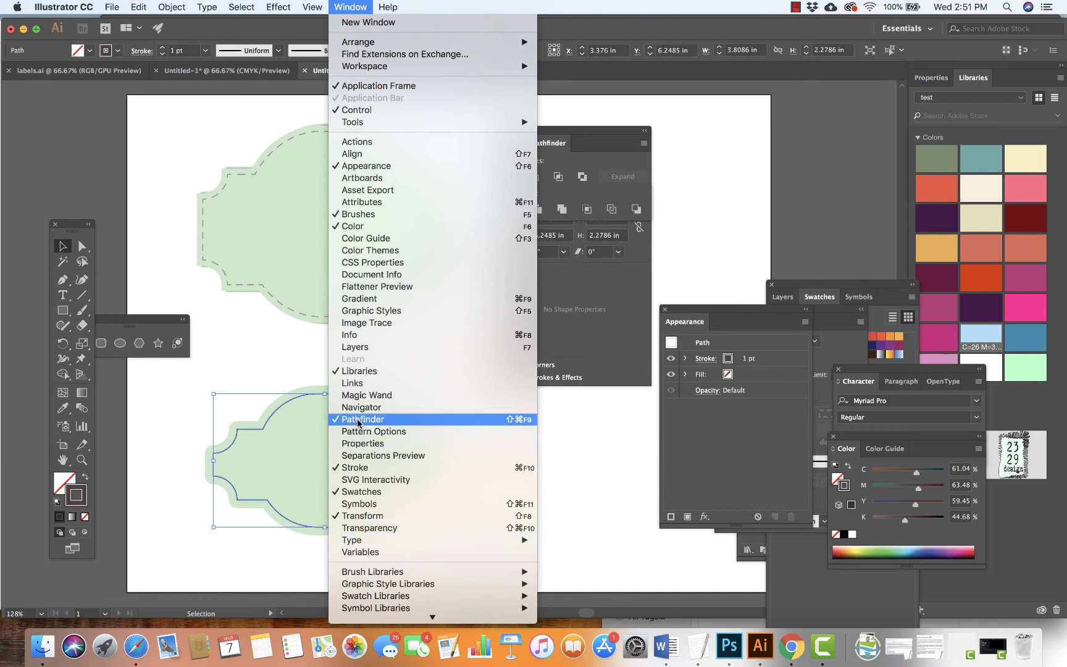
click(355, 473)
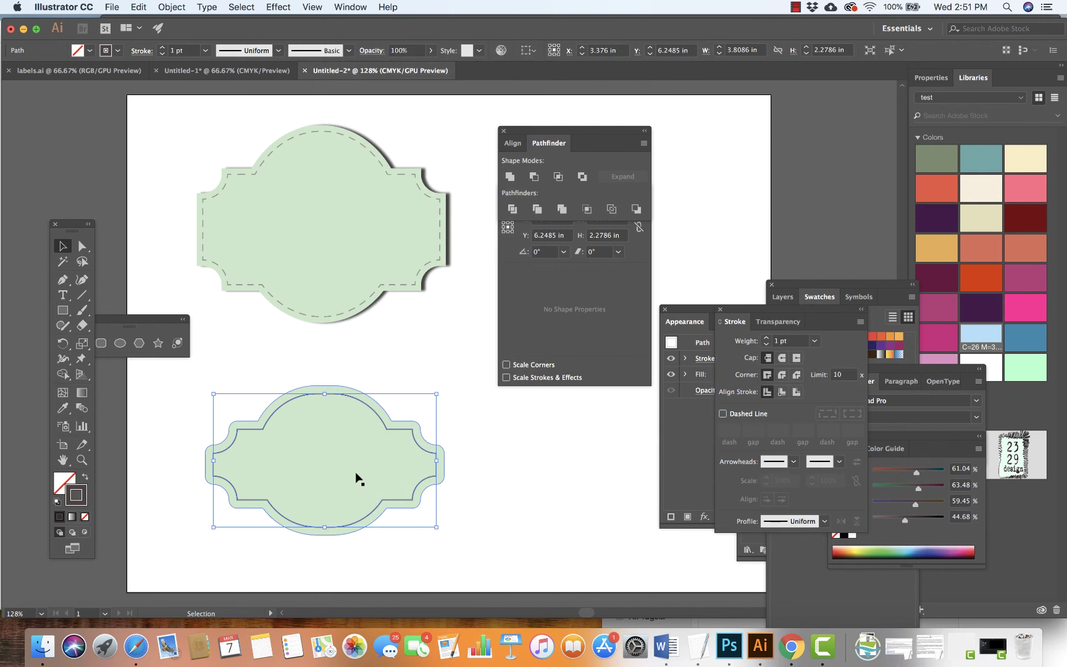
drag(734, 312, 541, 333)
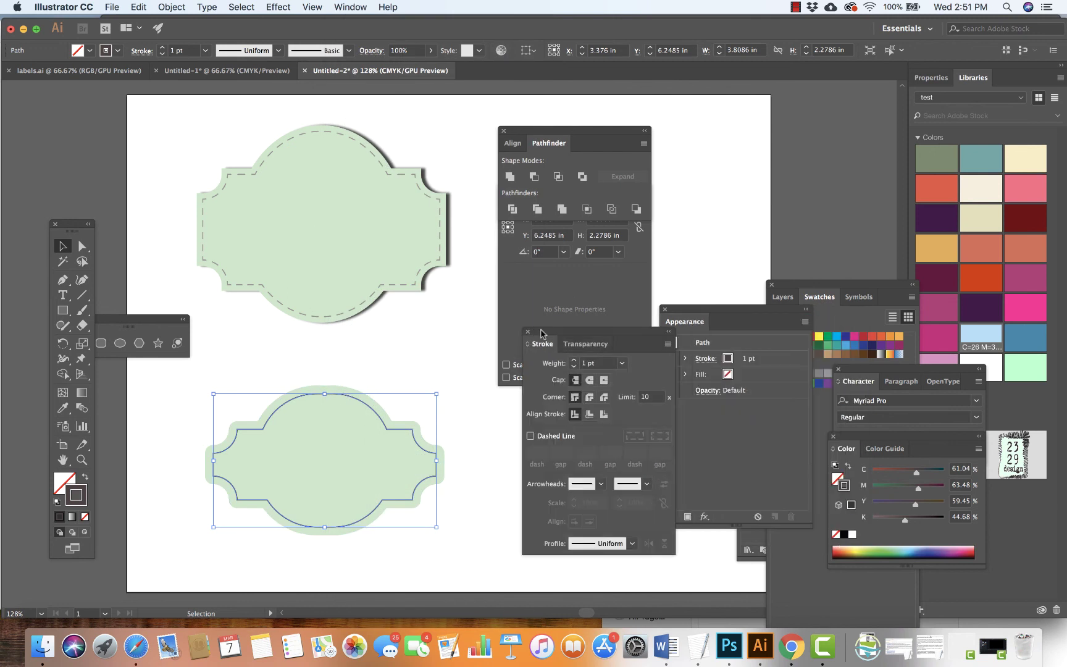
click(530, 435)
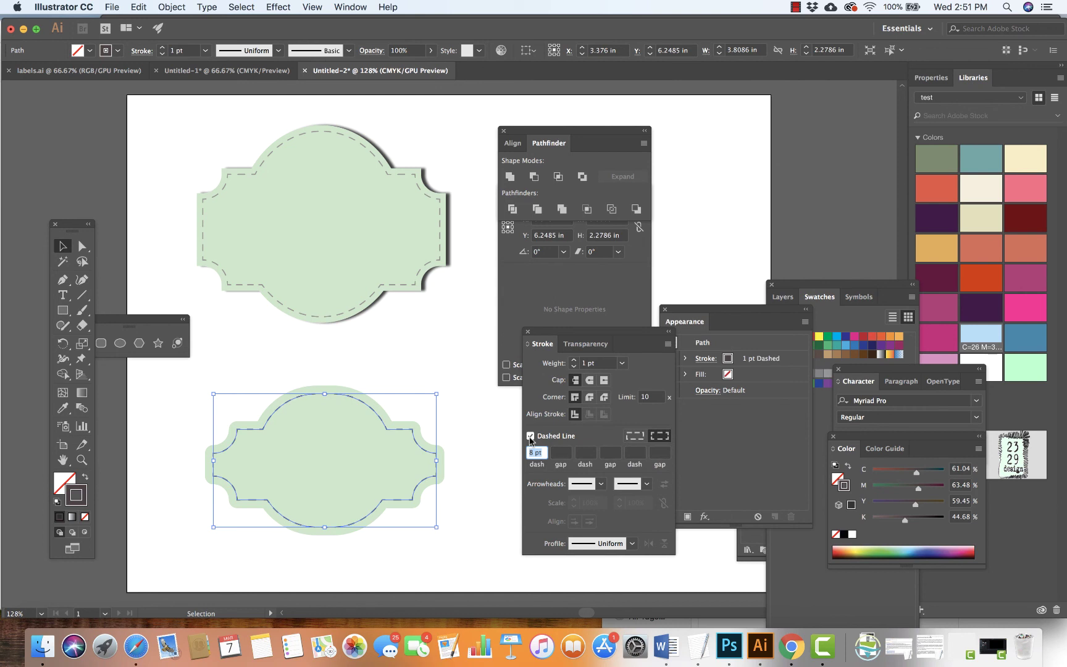
click(470, 465)
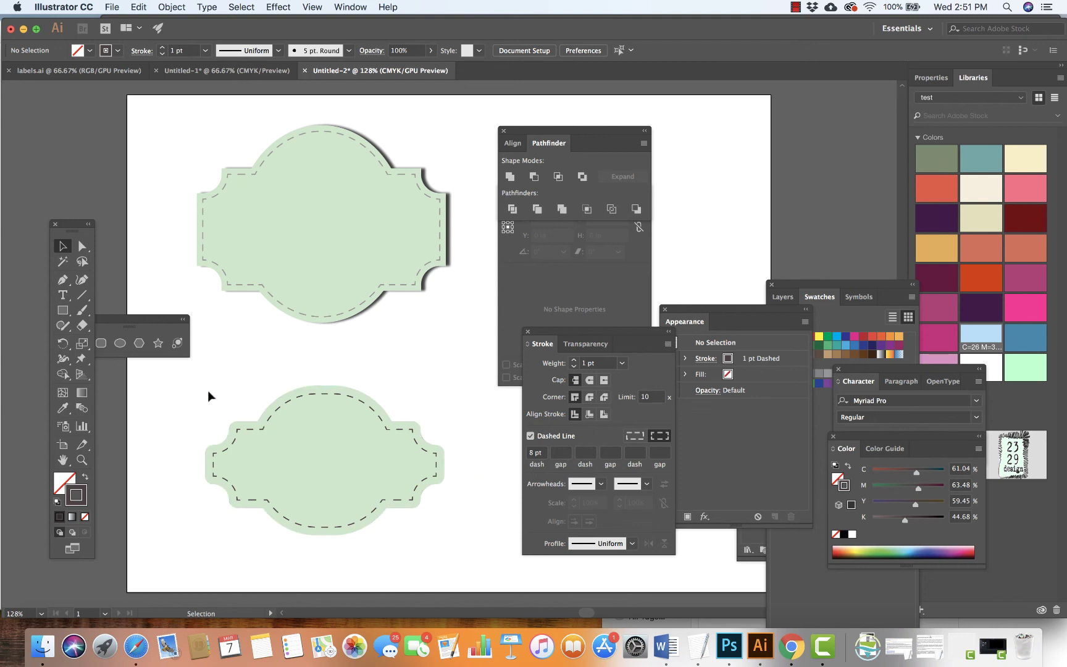
Apply a Normal-mode drop shadow to the outer label shape with 75% opacity, 0.07 in X offset, 0 in Y offset and 0.02 in blur.
drag(207, 391, 414, 578)
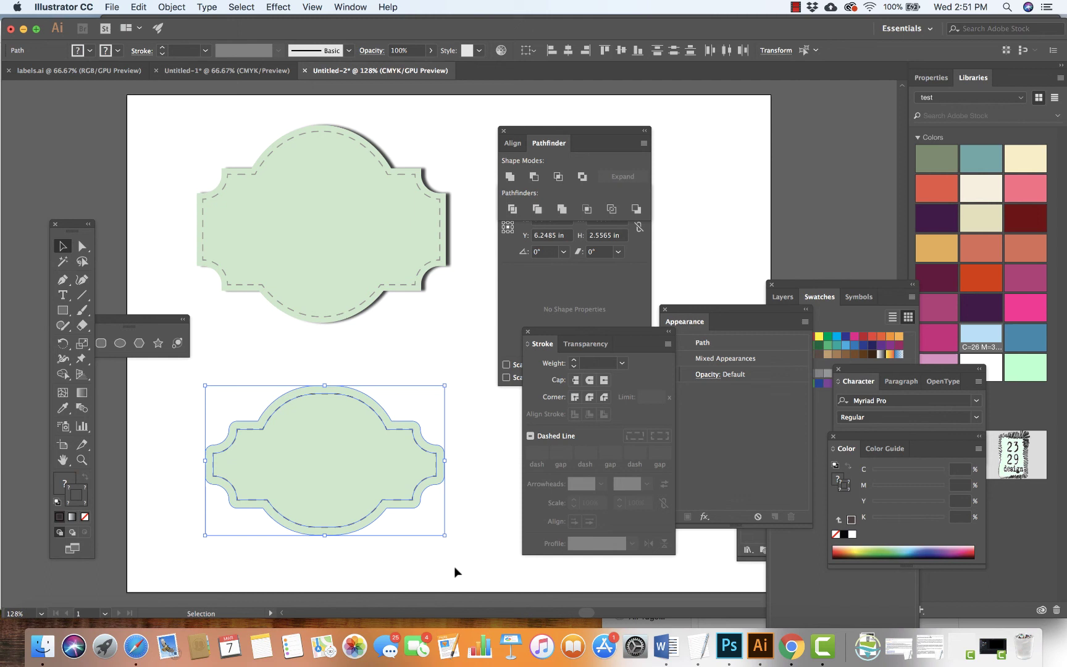
click(472, 550)
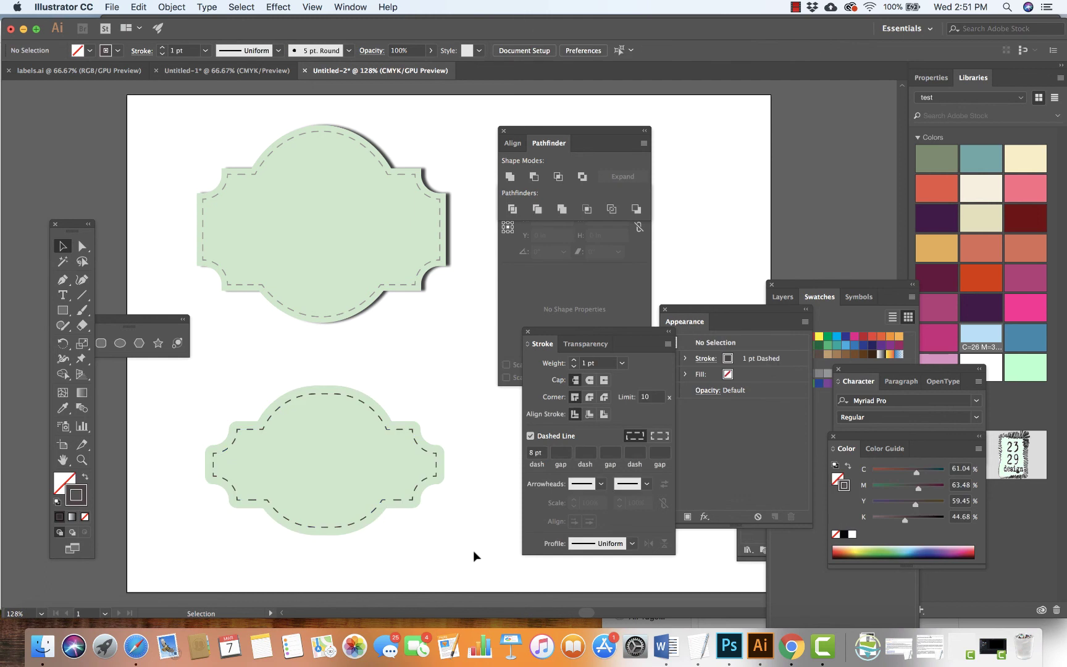
click(307, 470)
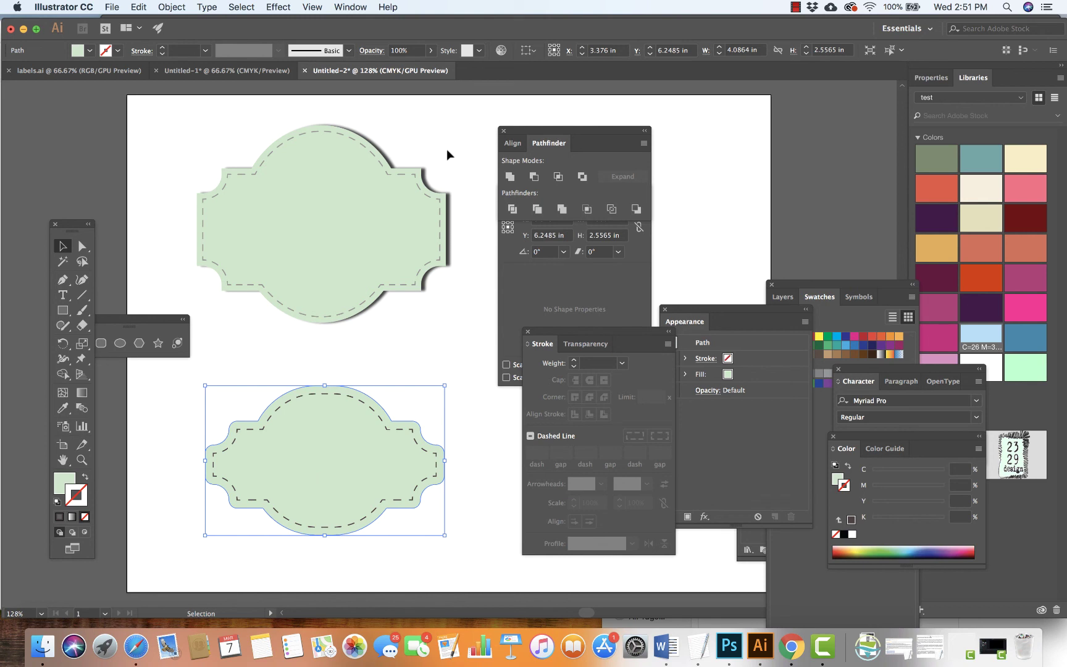
click(278, 7)
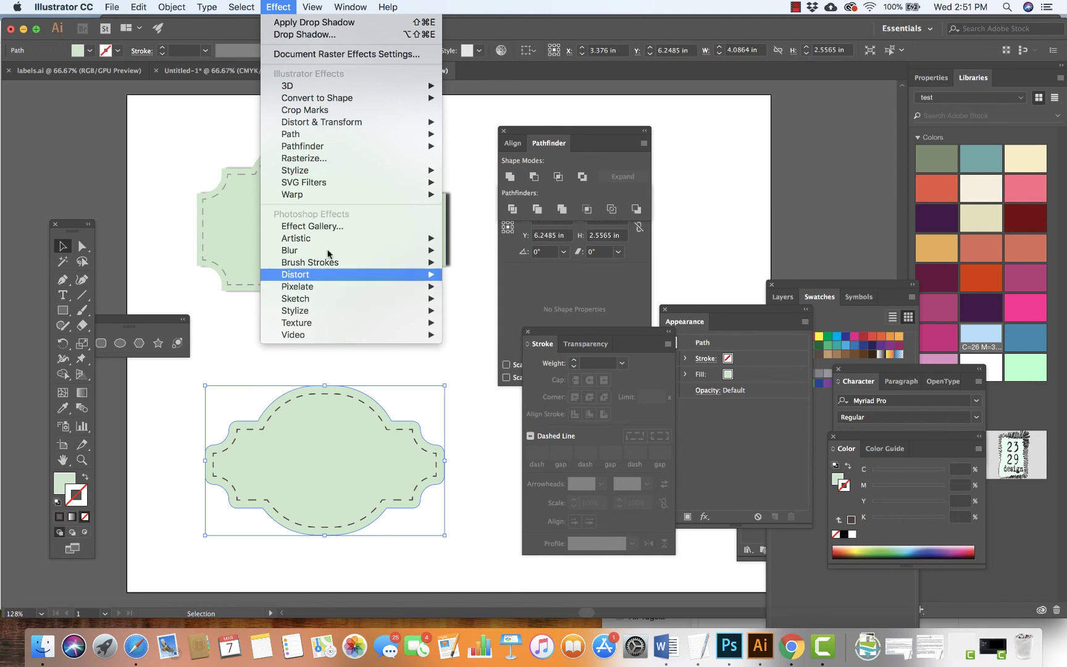
mouse_move(328, 142)
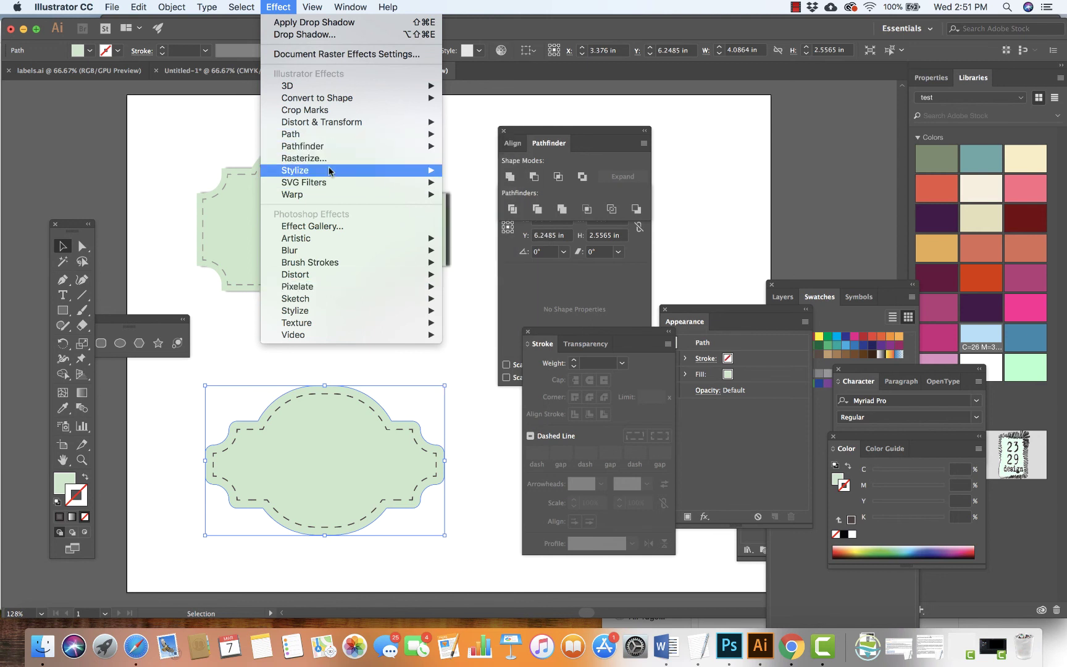
mouse_move(331, 171)
click(468, 167)
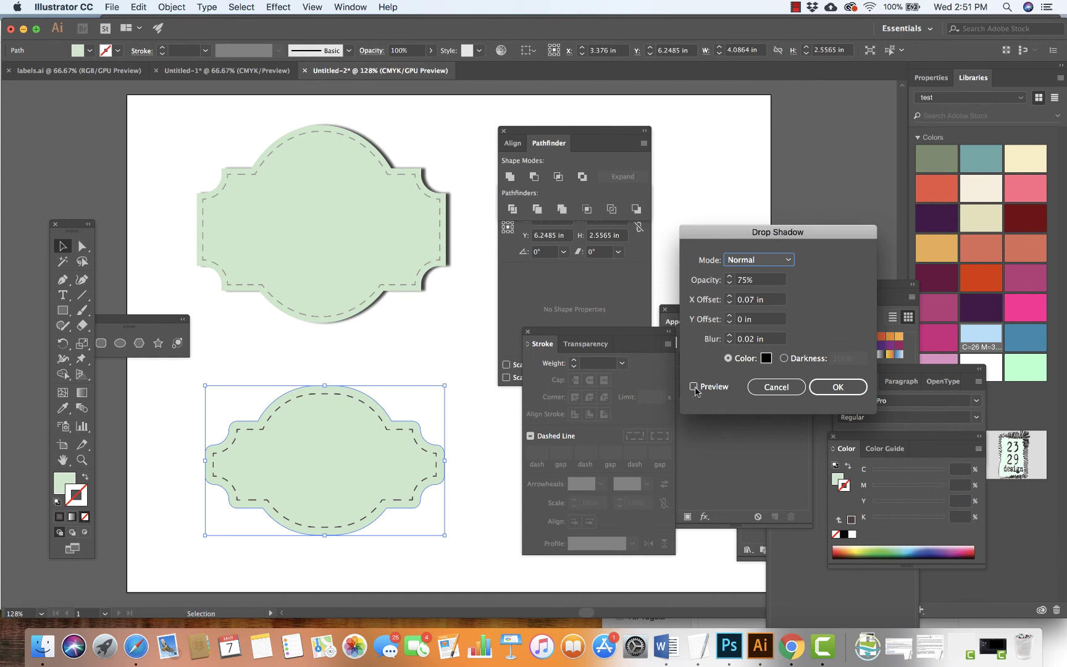
click(694, 387)
click(837, 387)
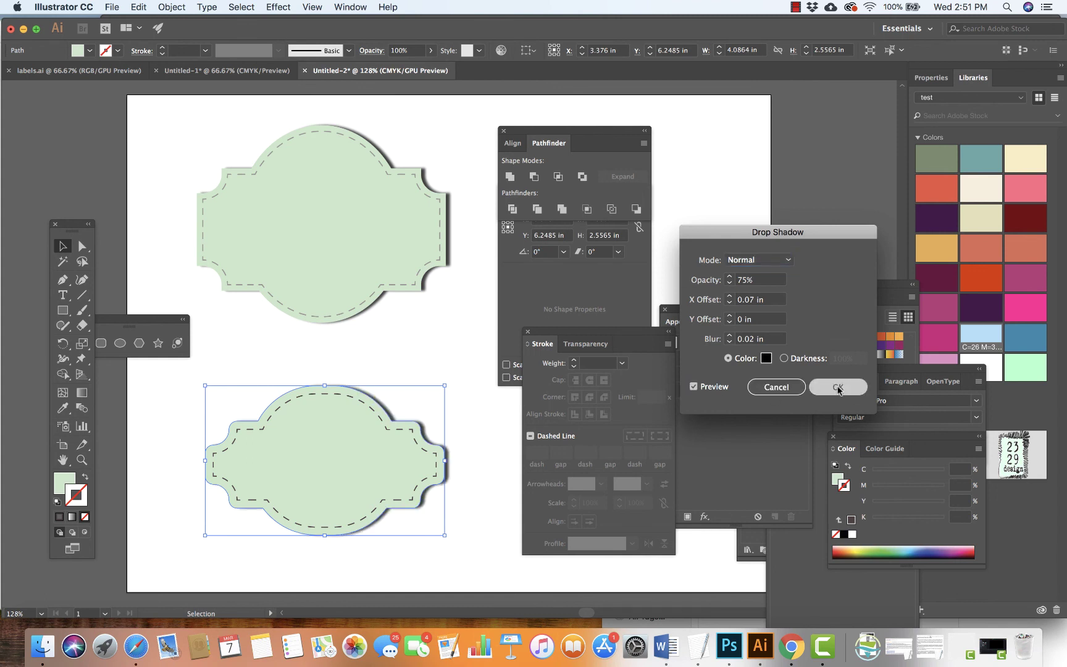
click(442, 329)
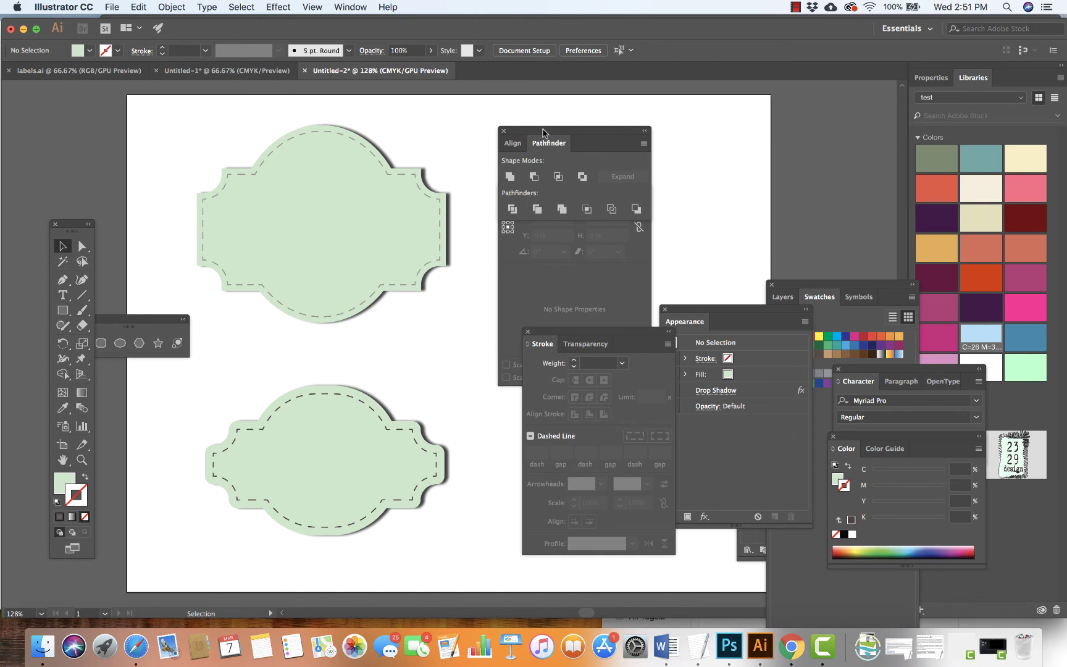
Move the Pathfinder, Transform, Stroke and Appearance panels off the artboard to clear the view of the labels.
drag(556, 144, 847, 111)
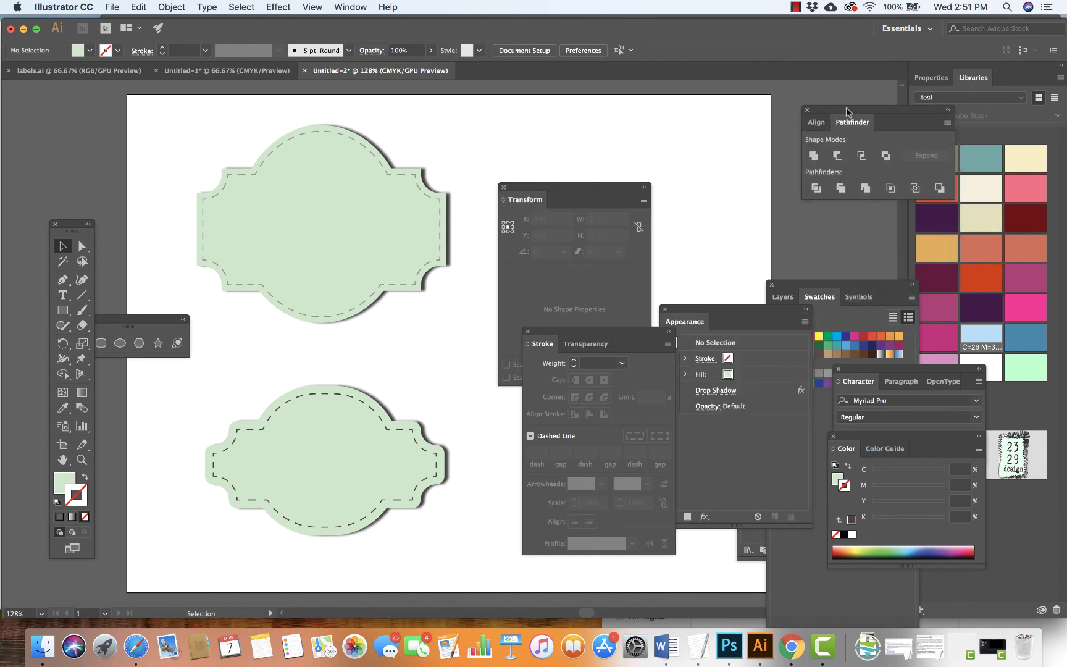
drag(548, 189, 913, 226)
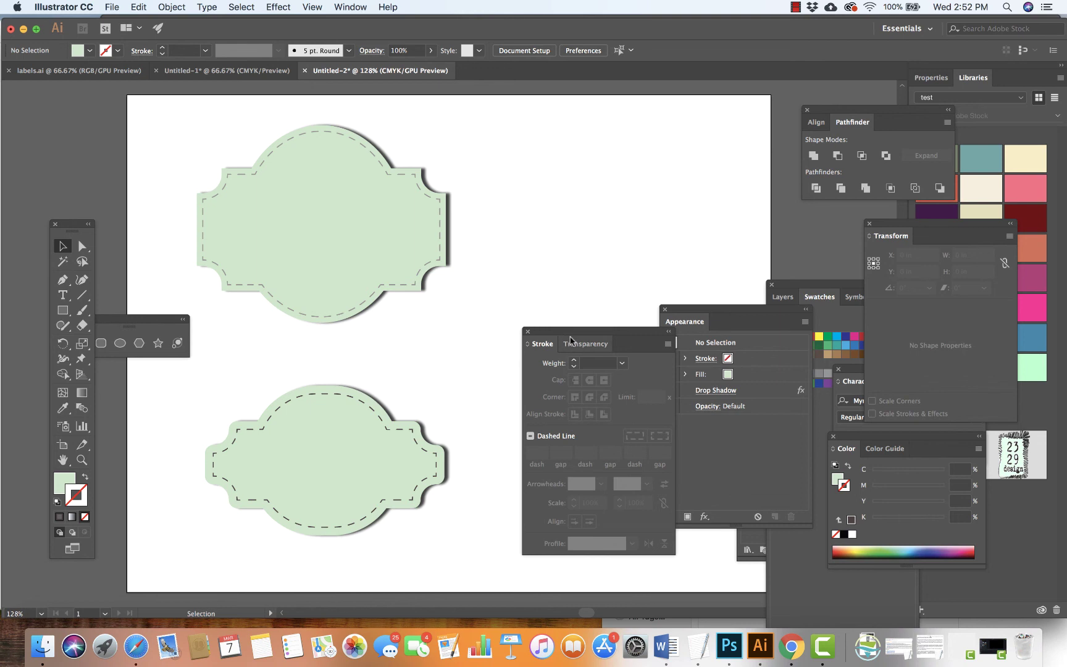
mouse_move(568, 333)
mouse_down()
mouse_move(755, 494)
mouse_move(868, 434)
mouse_move(918, 373)
mouse_up()
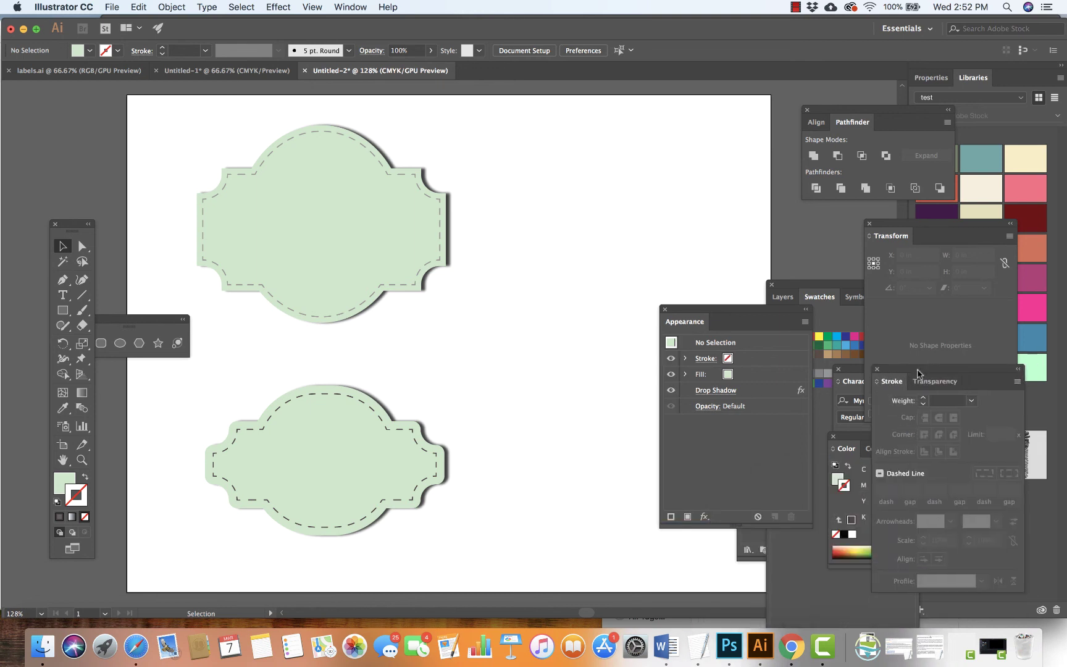
mouse_move(696, 311)
mouse_down()
mouse_move(812, 337)
mouse_move(821, 279)
mouse_up()
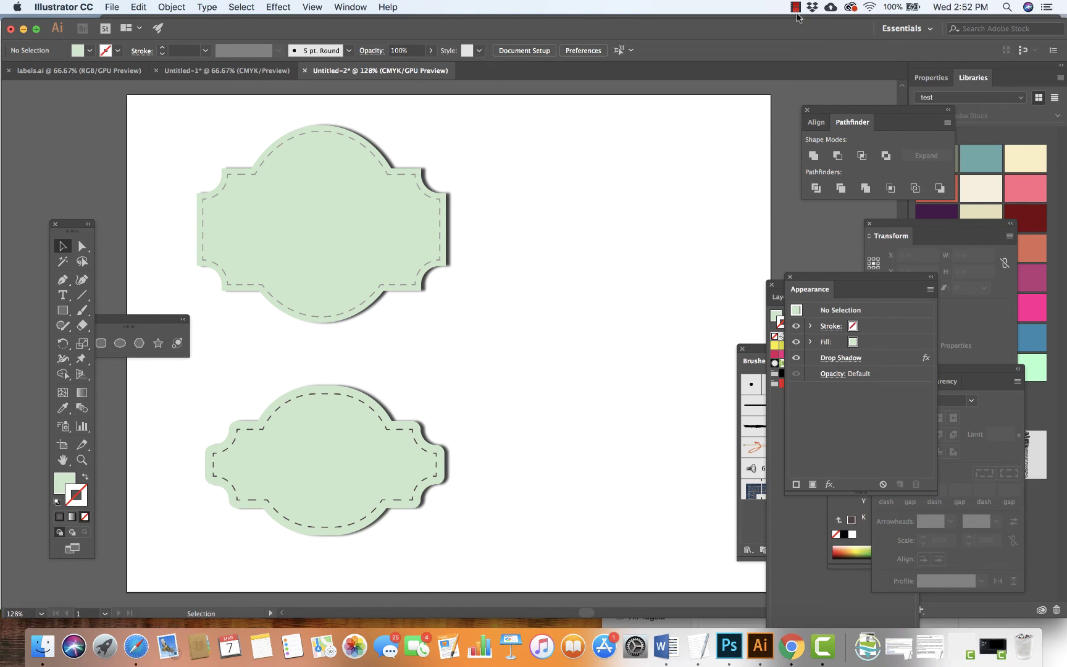
Shift both finished labels up and to the left, grouping the lower label's shapes, to free the rest of the artboard.
drag(186, 119, 458, 312)
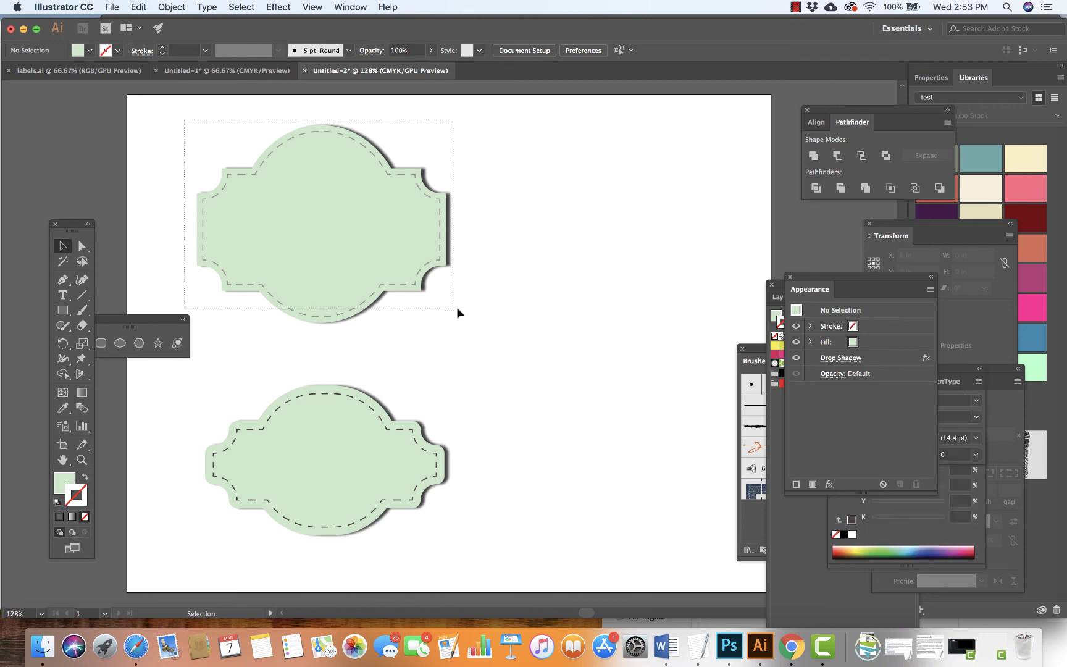
drag(321, 228, 307, 216)
drag(199, 378, 474, 553)
click(171, 7)
click(171, 54)
drag(376, 445, 337, 432)
Draw a square about 3.03 in wide in the empty area beside the upper label.
mouse_move(62, 310)
mouse_down()
mouse_move(90, 331)
mouse_move(206, 348)
mouse_up()
mouse_move(555, 135)
mouse_down()
mouse_move(683, 305)
mouse_move(734, 313)
mouse_up()
key(v)
drag(581, 208, 527, 209)
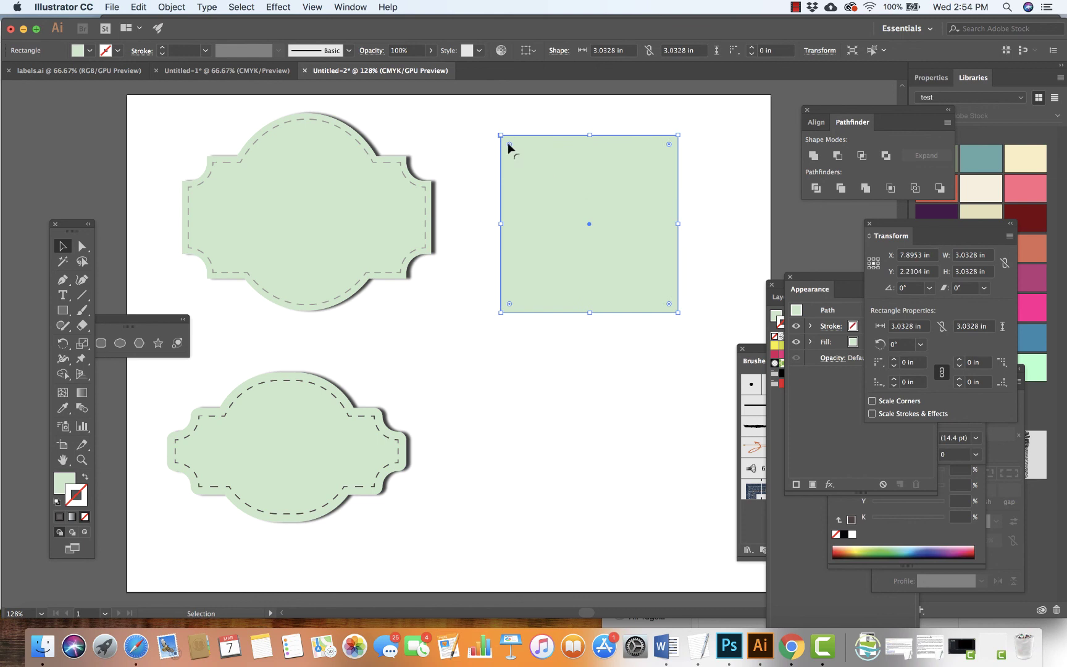
Cut all four corners of the square as chamfers with a radius of about 0.80 in to form an octagon.
drag(509, 144, 547, 182)
drag(914, 224, 767, 133)
click(733, 271)
click(763, 289)
click(856, 270)
click(858, 289)
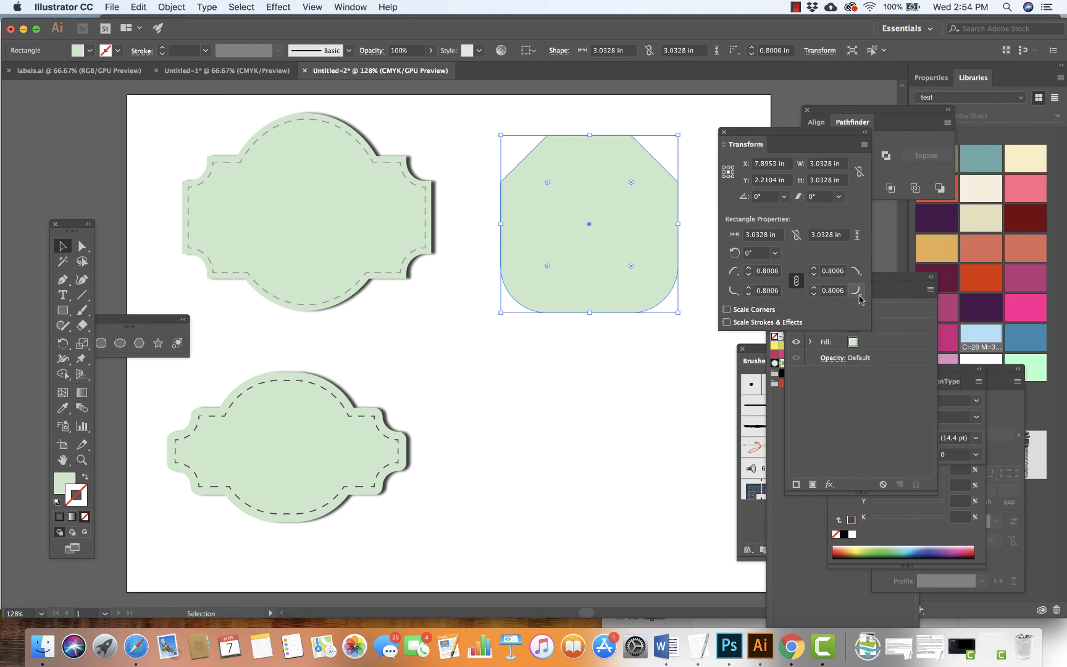
click(858, 292)
click(733, 290)
drag(600, 261, 618, 273)
Move the octagon down and draw a rectangle about 4.36 × 1.16 in across its middle.
click(172, 7)
drag(556, 241, 549, 330)
click(443, 338)
click(62, 310)
drag(453, 279, 709, 347)
key(v)
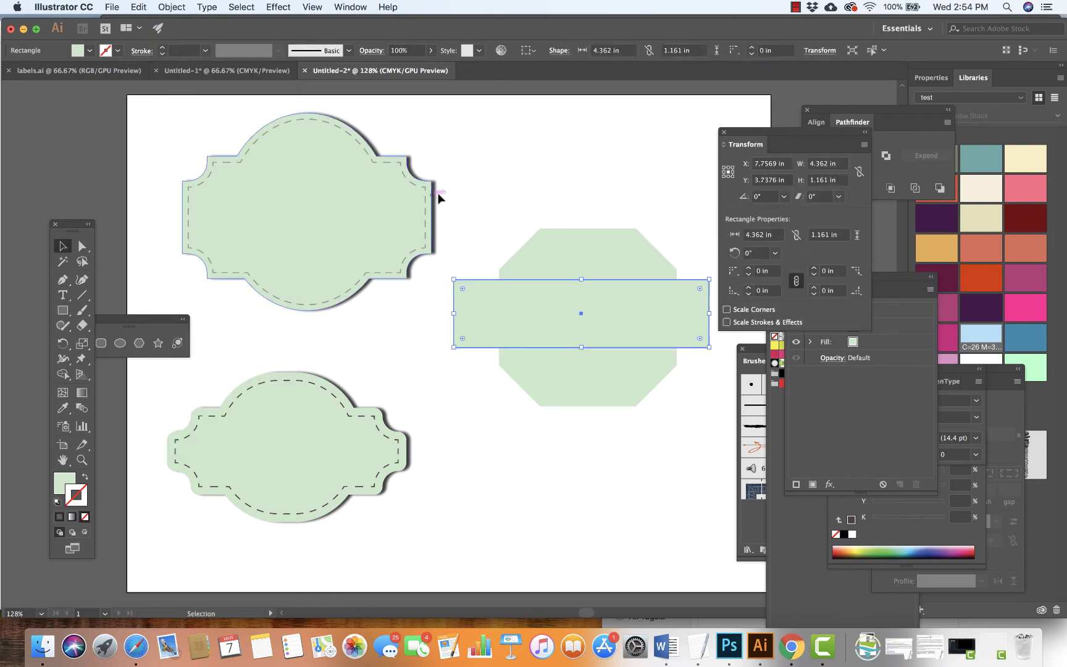
Align the octagon and the wide rectangle on their horizontal centres.
drag(438, 195, 537, 296)
click(567, 51)
click(488, 235)
Give all four corners of the wide rectangle an inverted round shape with a radius of about 0.33 in.
click(468, 292)
drag(466, 289, 479, 300)
click(733, 271)
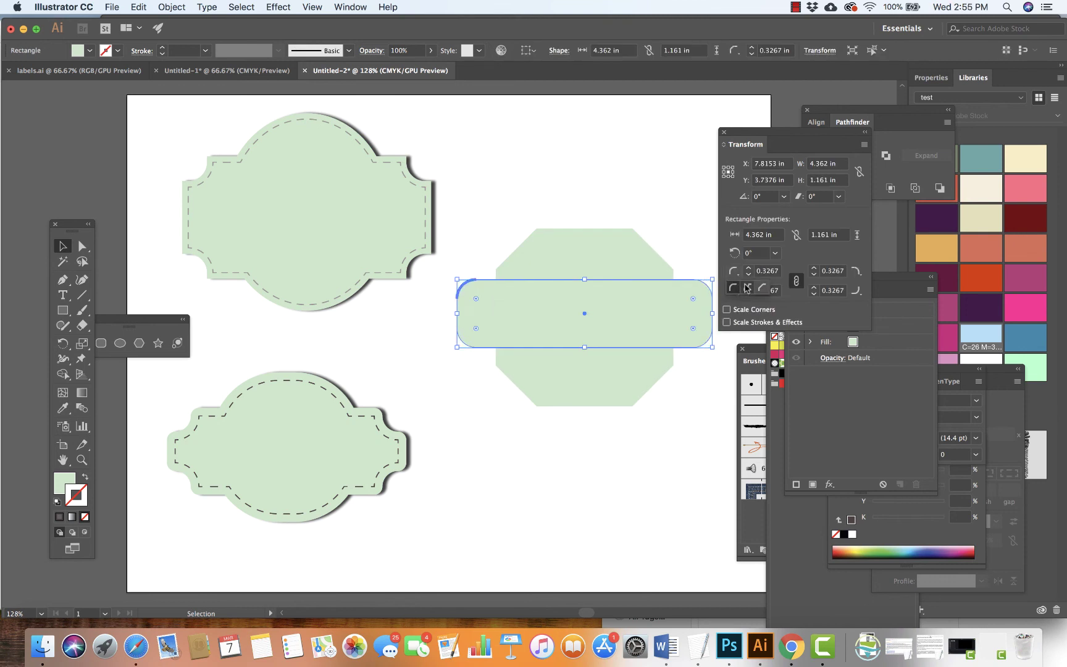
click(747, 288)
click(857, 292)
click(843, 308)
click(733, 290)
click(747, 307)
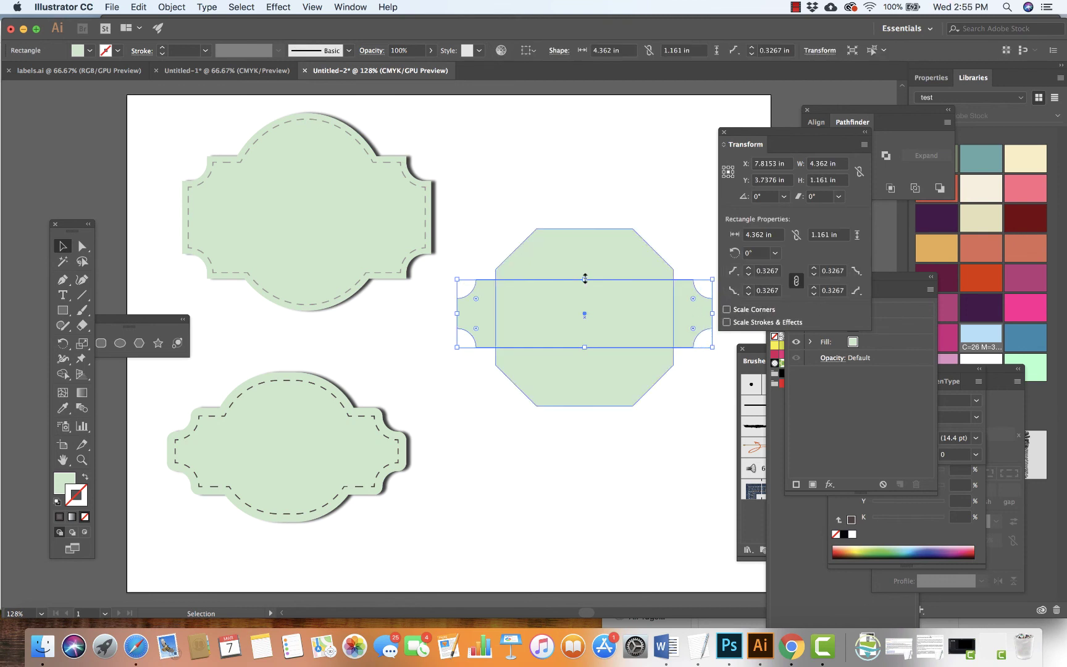
Stretch the wide rectangle slightly taller both up and down, and unite it with the octagon.
drag(584, 279, 584, 267)
drag(584, 347, 584, 364)
click(604, 211)
drag(603, 212, 584, 317)
click(813, 155)
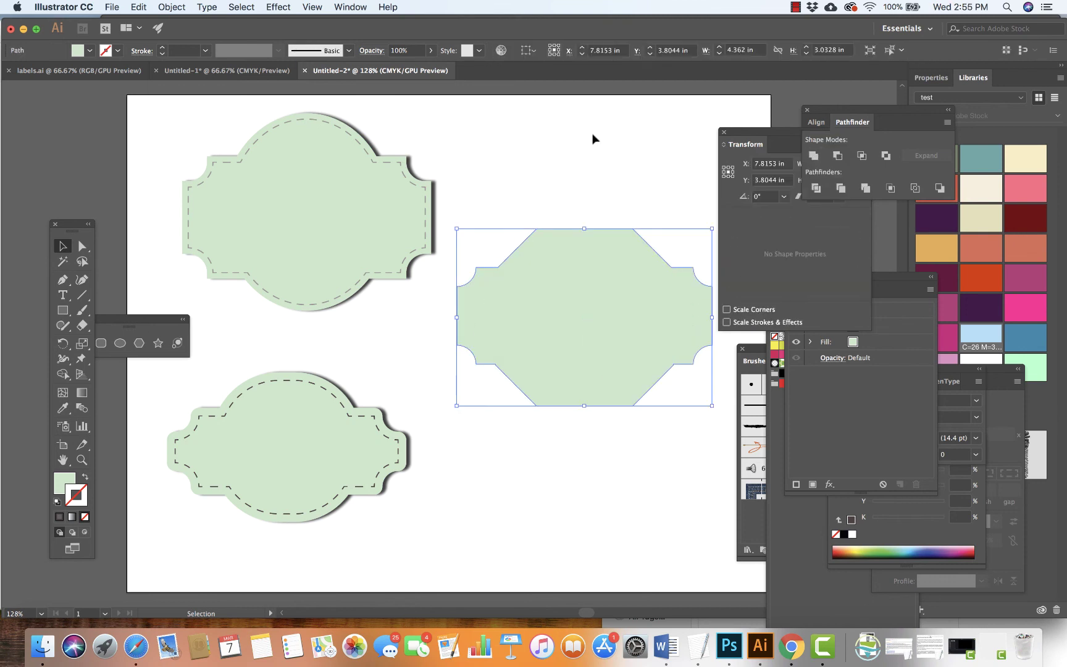
Offset the united octagon label outline outward by 0.1389 in with round joins.
click(173, 7)
click(345, 307)
drag(510, 272, 292, 307)
click(249, 389)
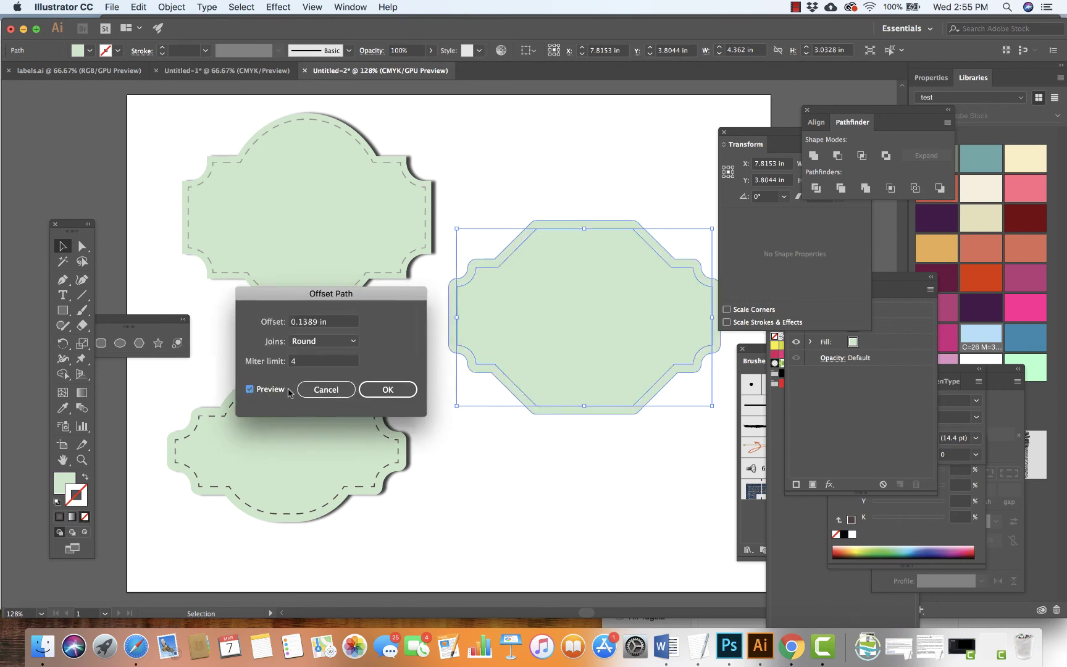
click(388, 389)
click(553, 274)
Offset the new outer outline outward by another 0.1389 in to form a third, larger label shape.
click(172, 6)
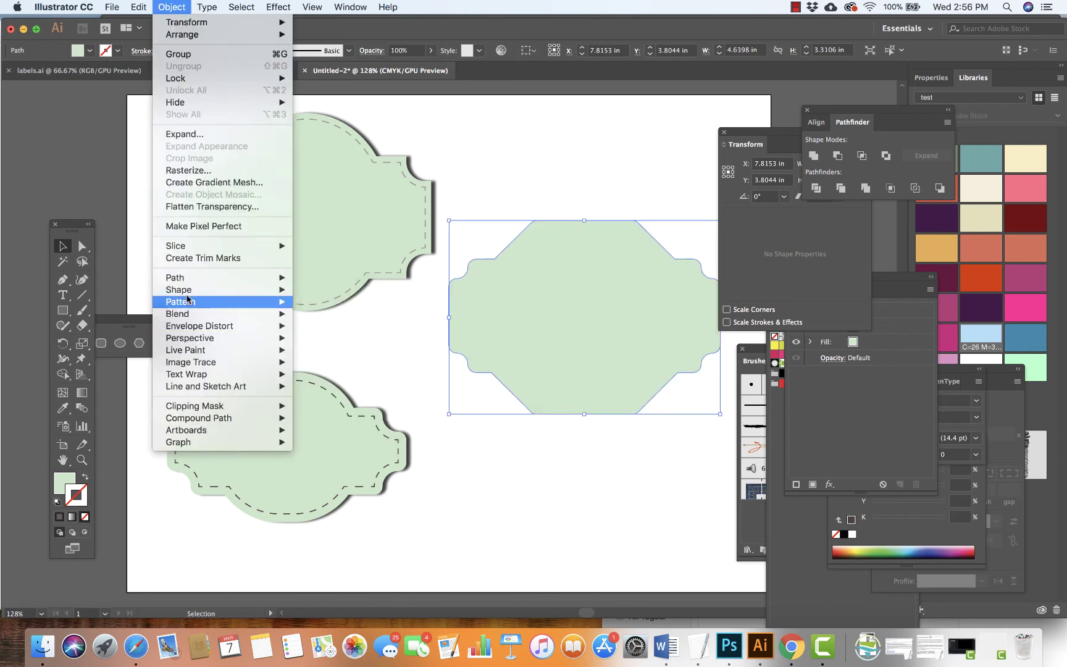
mouse_move(185, 277)
click(346, 307)
click(343, 340)
click(311, 381)
click(249, 389)
click(388, 389)
Give the two inner label outlines a 1 pt grey-teal stroke and make the innermost one dashed with 8 pt dashes.
click(489, 268)
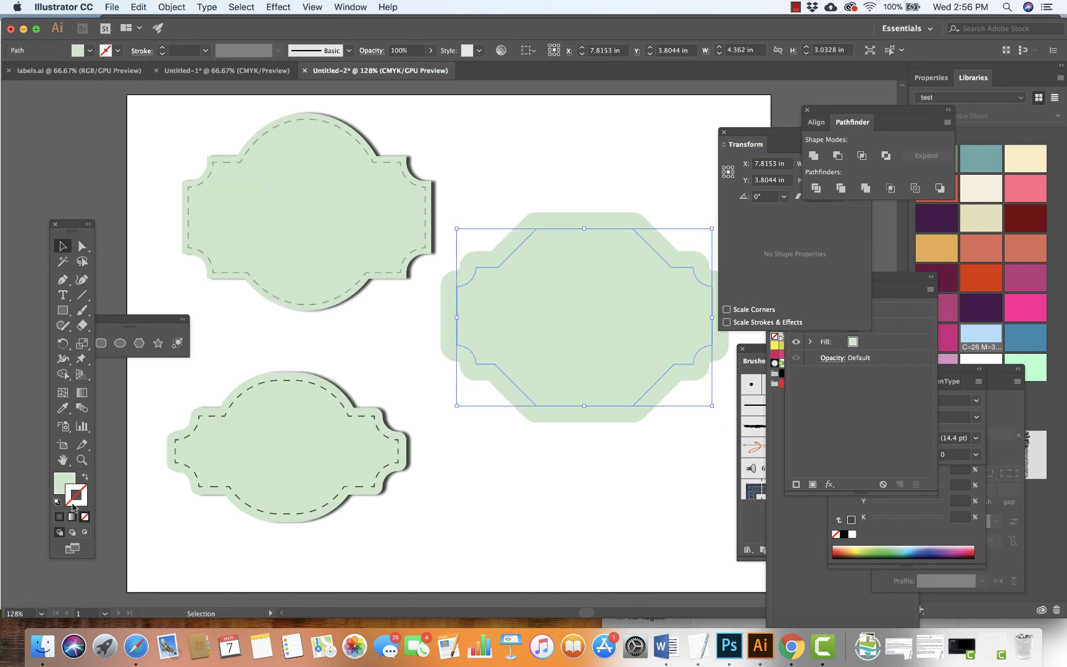
click(981, 159)
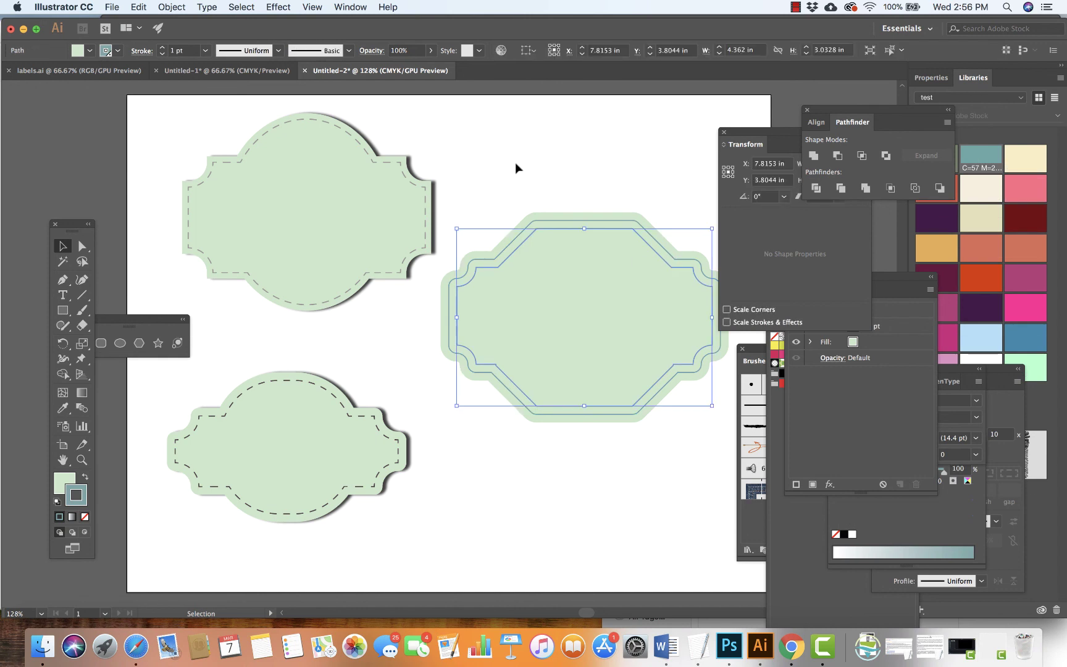
click(350, 7)
click(358, 467)
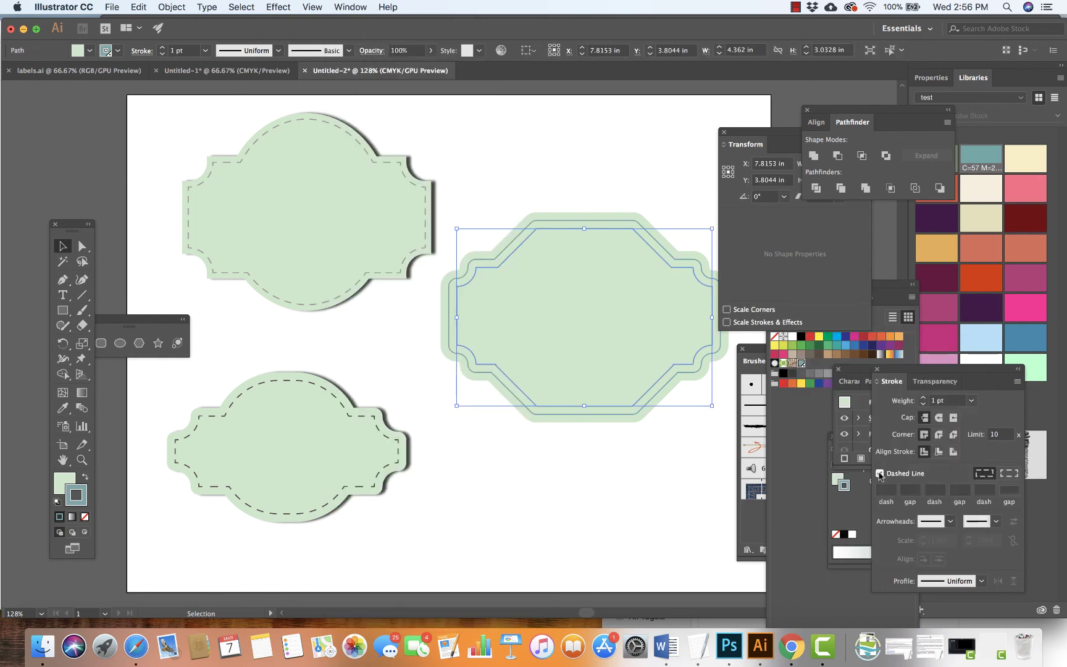
click(879, 473)
Apply a drop shadow to the outermost shape of the octagon label.
click(645, 209)
click(642, 216)
click(277, 7)
mouse_move(320, 169)
click(491, 175)
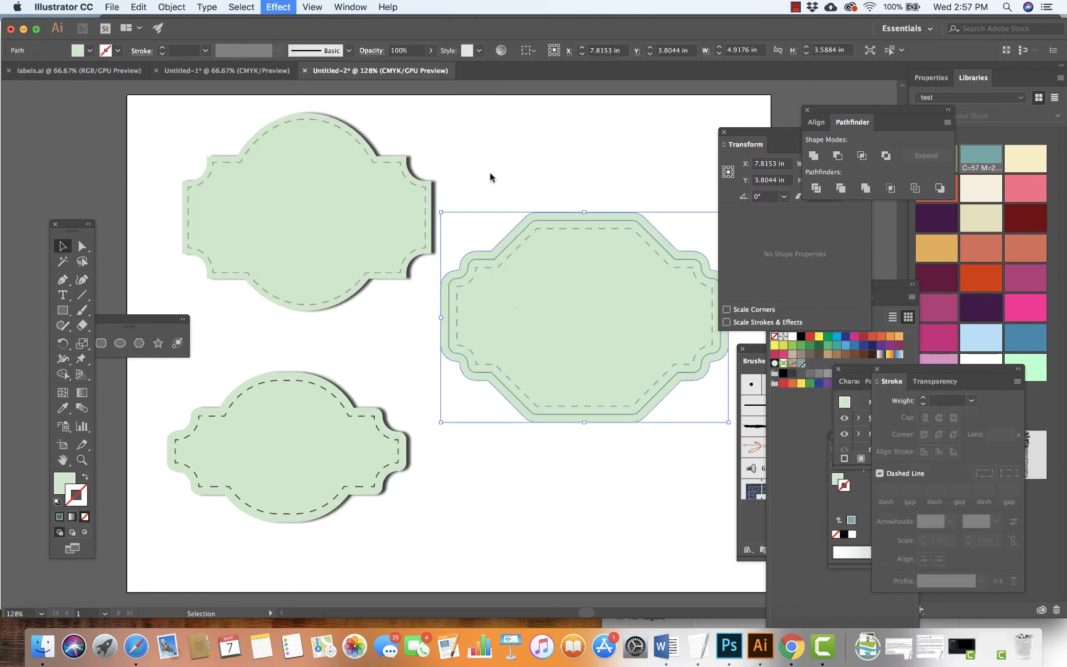
key(Return)
Apply a Normal-mode drop shadow to the innermost outline with 75% opacity, 0.01 in X offset, 0 in Y offset and 0.01 in blur.
click(620, 406)
click(241, 7)
mouse_move(278, 7)
mouse_move(294, 170)
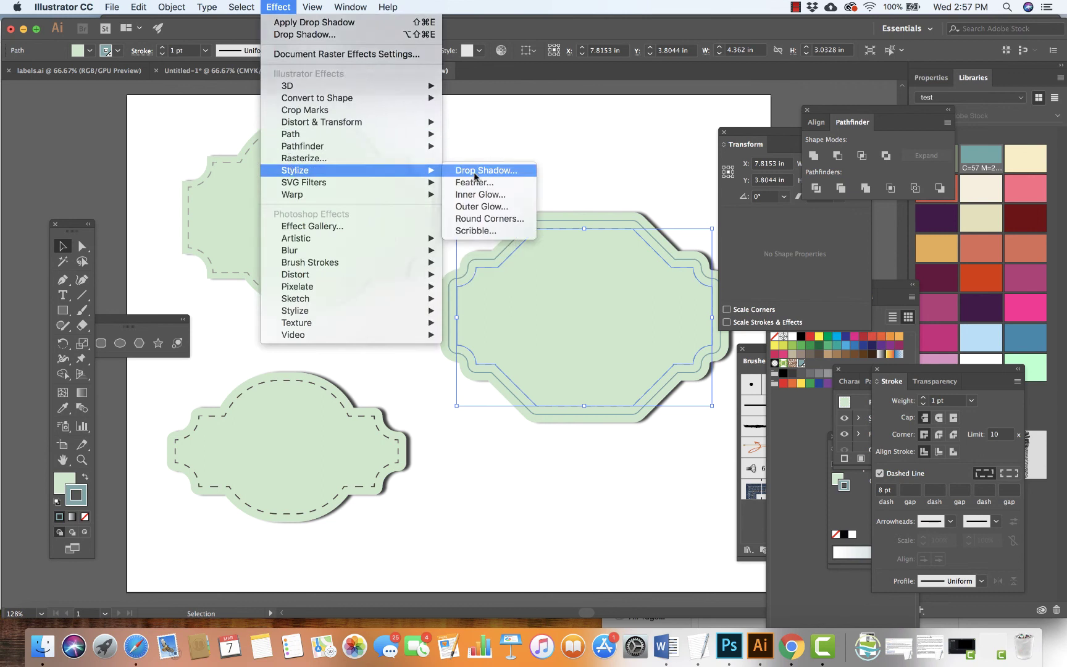
click(475, 171)
drag(780, 231, 923, 212)
click(903, 319)
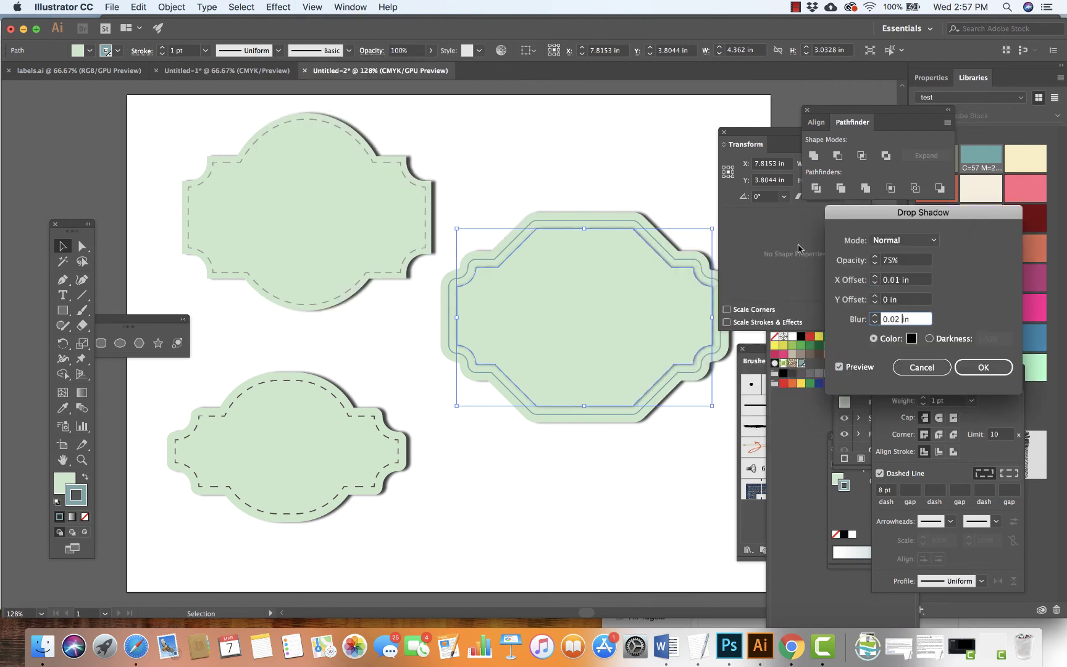
click(916, 279)
click(896, 318)
text(01)
click(984, 368)
click(695, 159)
Change the innermost outline of the octagon label from a dashed to a solid line.
click(578, 298)
click(645, 158)
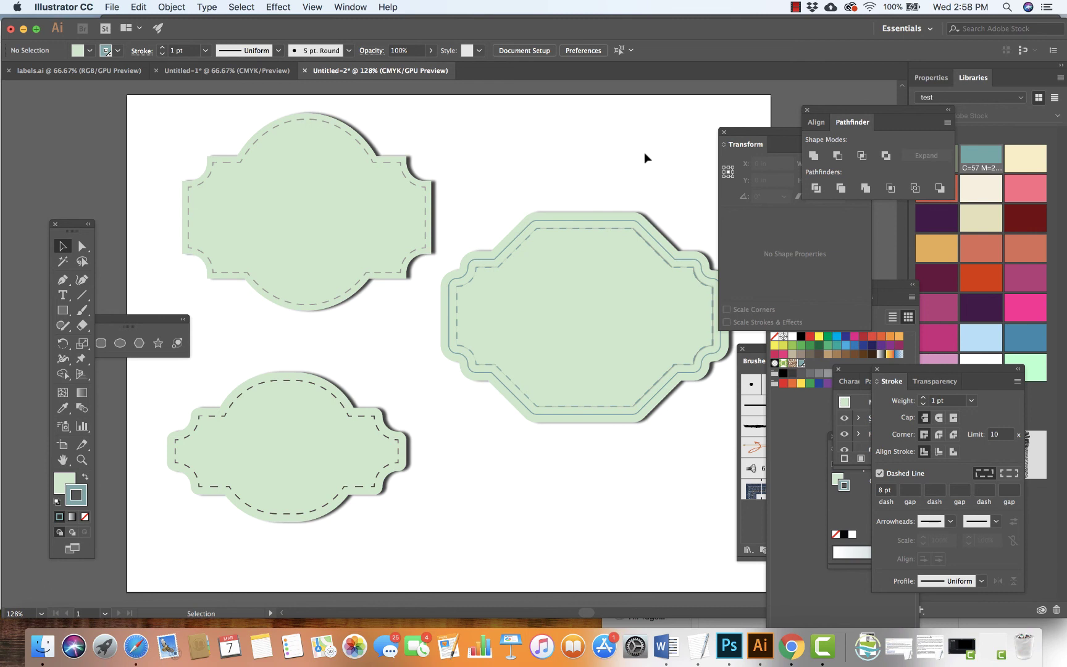
click(652, 248)
click(880, 473)
click(587, 482)
Group all shapes of the octagon label and move it up to make room below.
drag(469, 177, 627, 504)
click(171, 7)
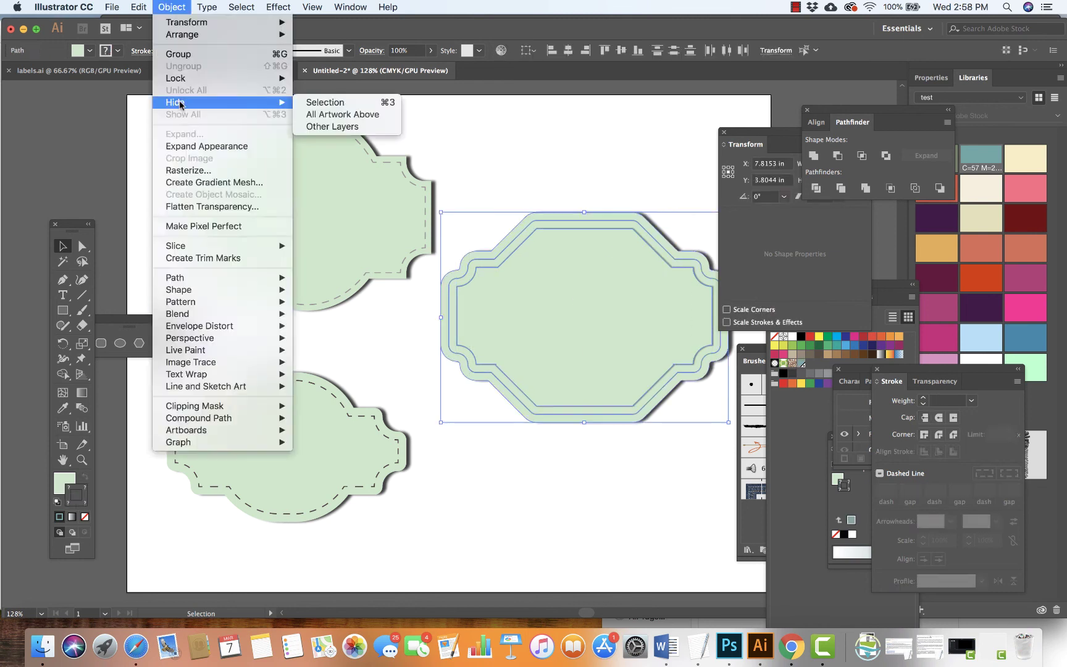
click(176, 54)
click(452, 239)
drag(562, 334, 570, 262)
click(560, 484)
Draw an ellipse about 2.37 × 2.21 in below the octagon label.
drag(61, 312, 102, 342)
drag(544, 417, 683, 547)
key(v)
drag(614, 482, 564, 467)
Fill the ellipse with the terracotta library swatch and remove its stroke.
click(65, 482)
click(981, 245)
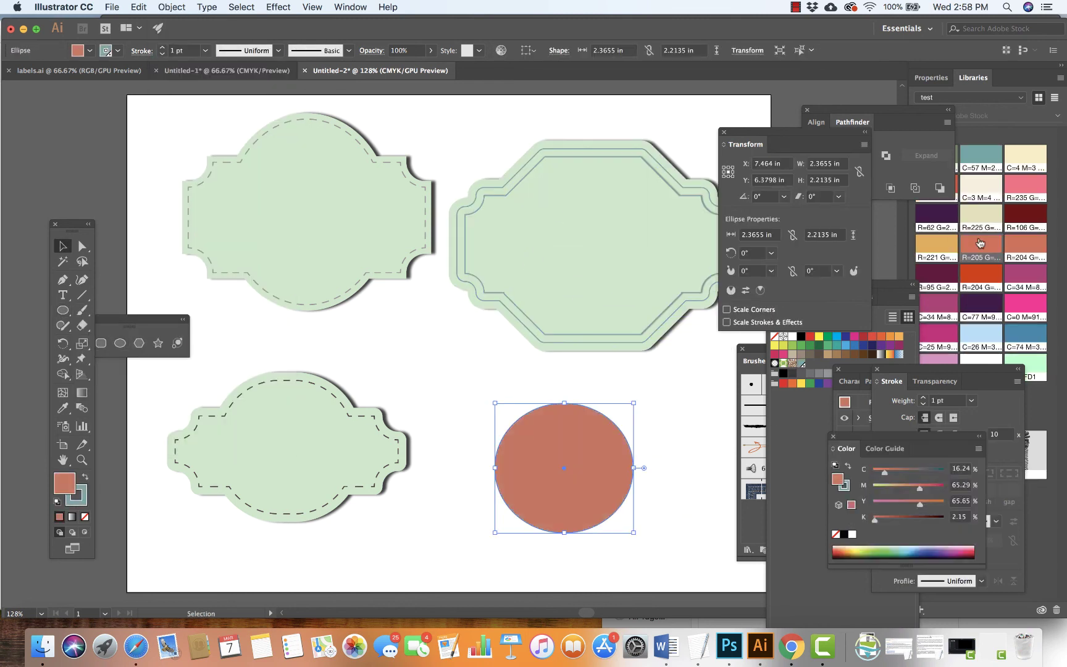
key(x)
key(slash)
click(455, 359)
Draw a rectangle about 3.36 × 1.41 in across the ellipse and centre the two shapes horizontally.
key(m)
drag(465, 424, 662, 506)
key(v)
drag(446, 378, 543, 448)
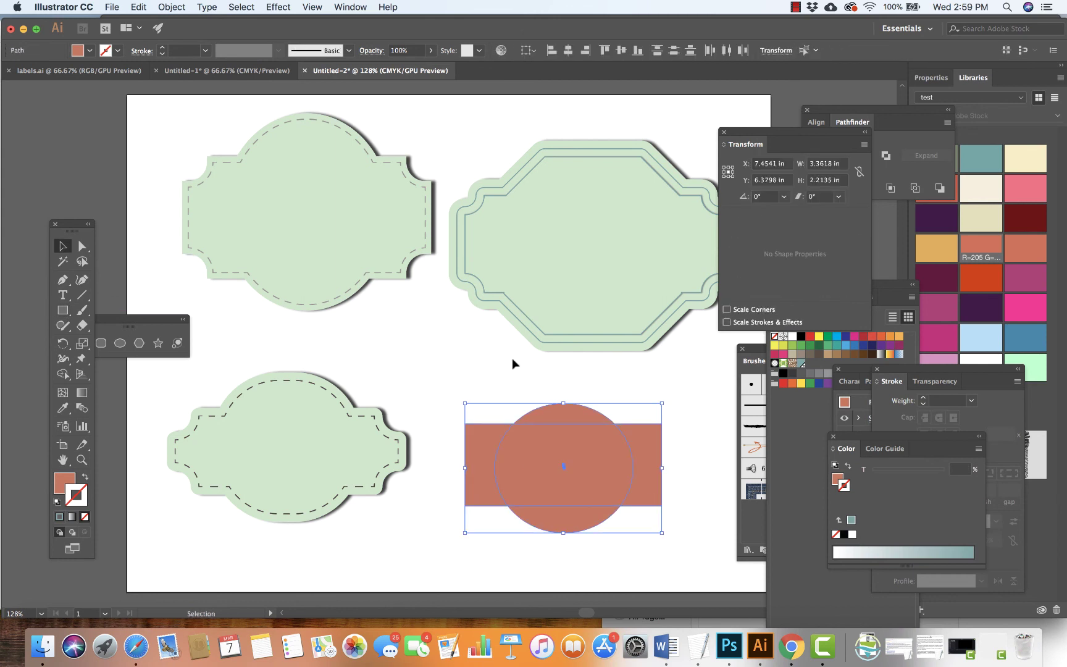
click(689, 473)
Scale the terracotta rectangle proportionally to a width of 3 in.
click(660, 476)
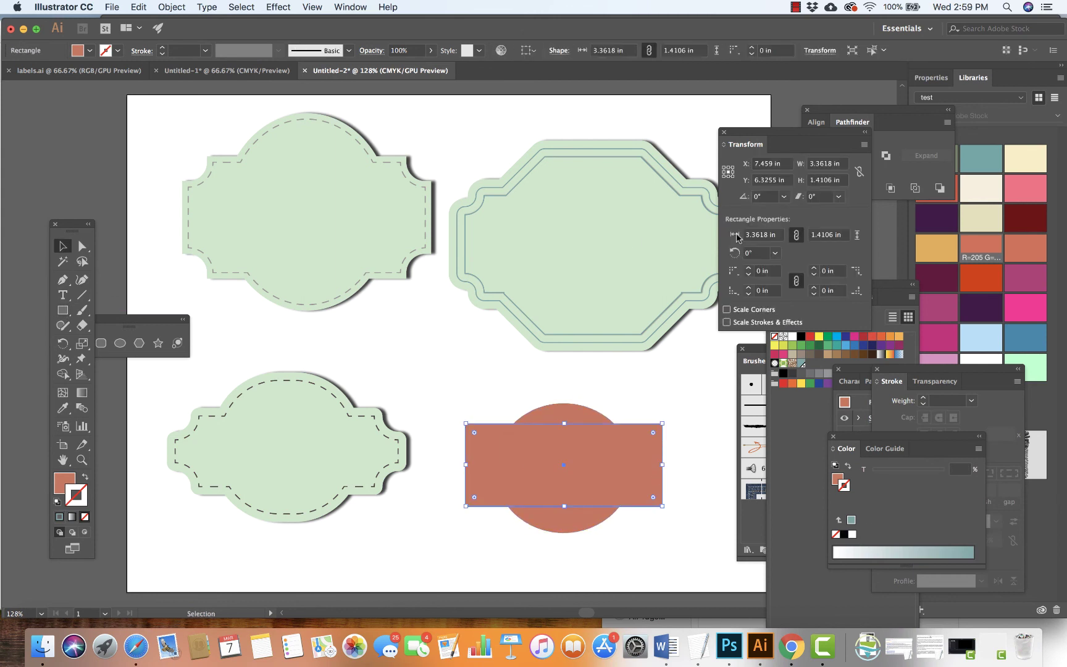
click(761, 235)
text(3)
key(Tab)
click(688, 502)
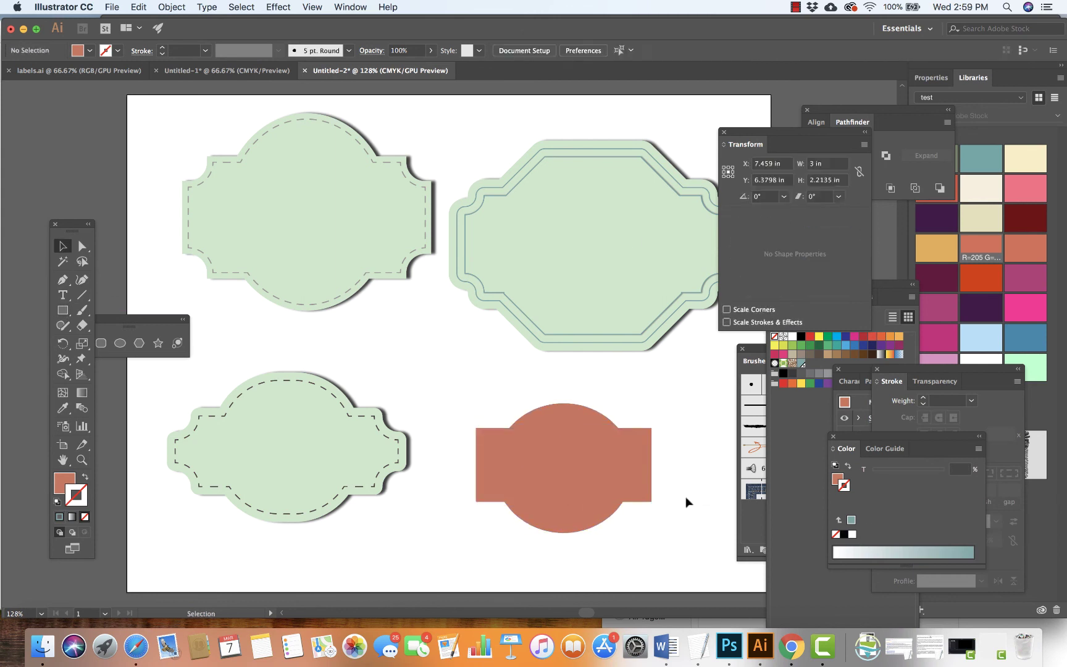
Give all four corners of the terracotta rectangle an inverted round shape with a radius of about 0.46 in.
click(636, 479)
click(735, 272)
drag(484, 436, 507, 456)
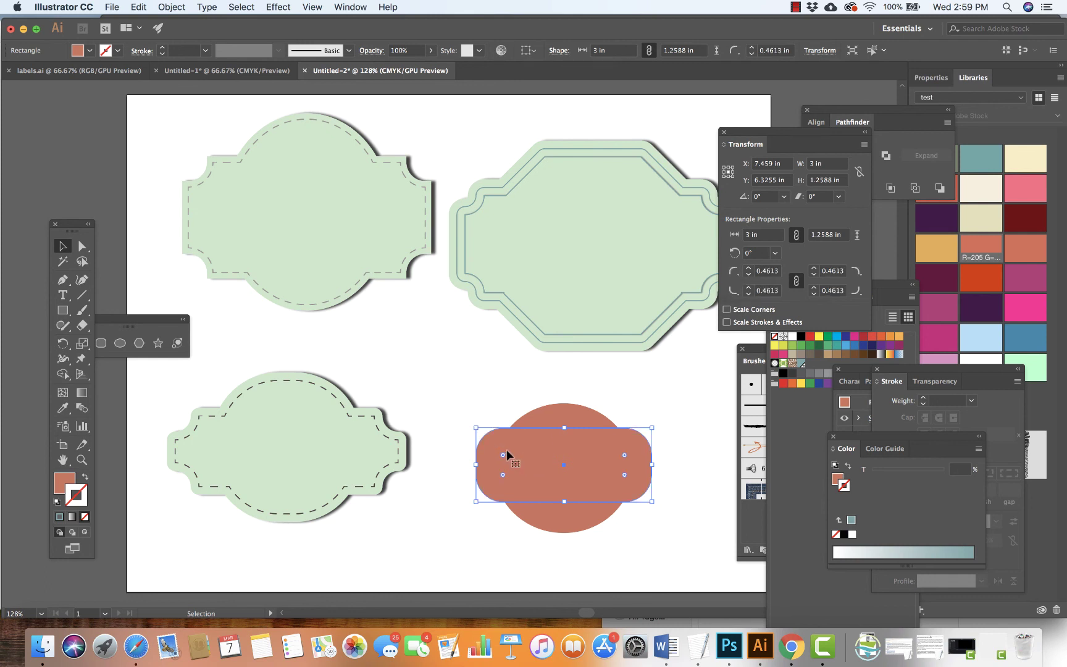
click(856, 271)
click(841, 289)
click(856, 290)
click(843, 306)
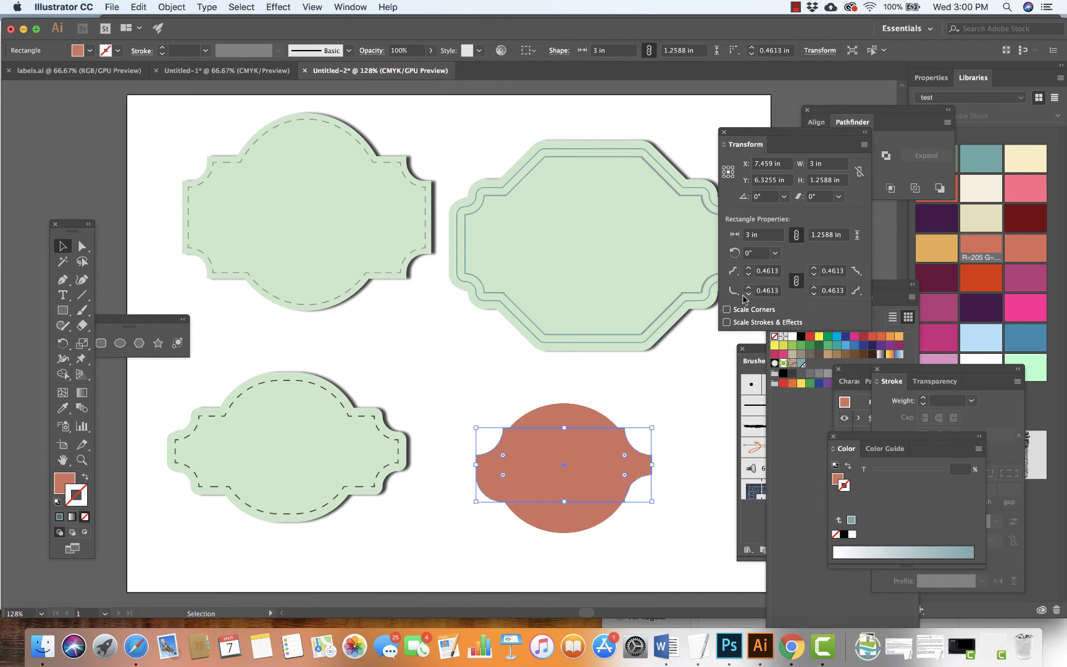
click(734, 290)
click(743, 306)
click(682, 408)
Scale the terracotta ellipse proportionally to a width of 2.1 in.
click(519, 436)
drag(772, 235, 747, 235)
text(2.1)
click(694, 420)
Unite the terracotta ellipse and rectangle into a single label shape.
drag(473, 396, 611, 506)
click(847, 122)
click(813, 155)
Offset the terracotta label's path outward by 0.1389 in to create a larger border shape.
click(171, 7)
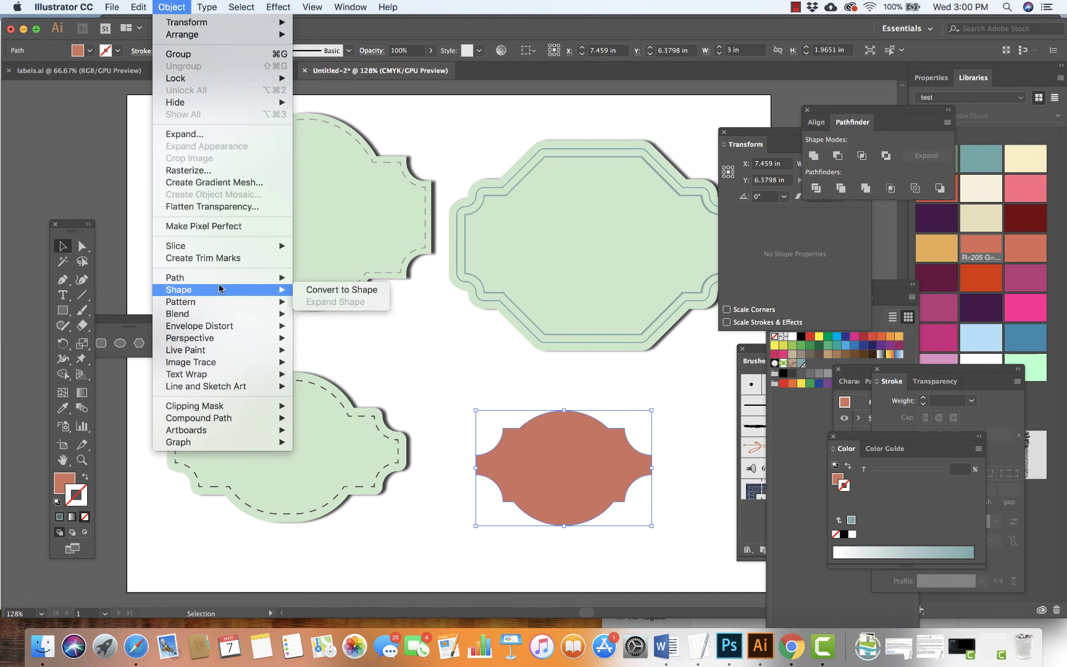
click(328, 314)
click(250, 389)
click(388, 389)
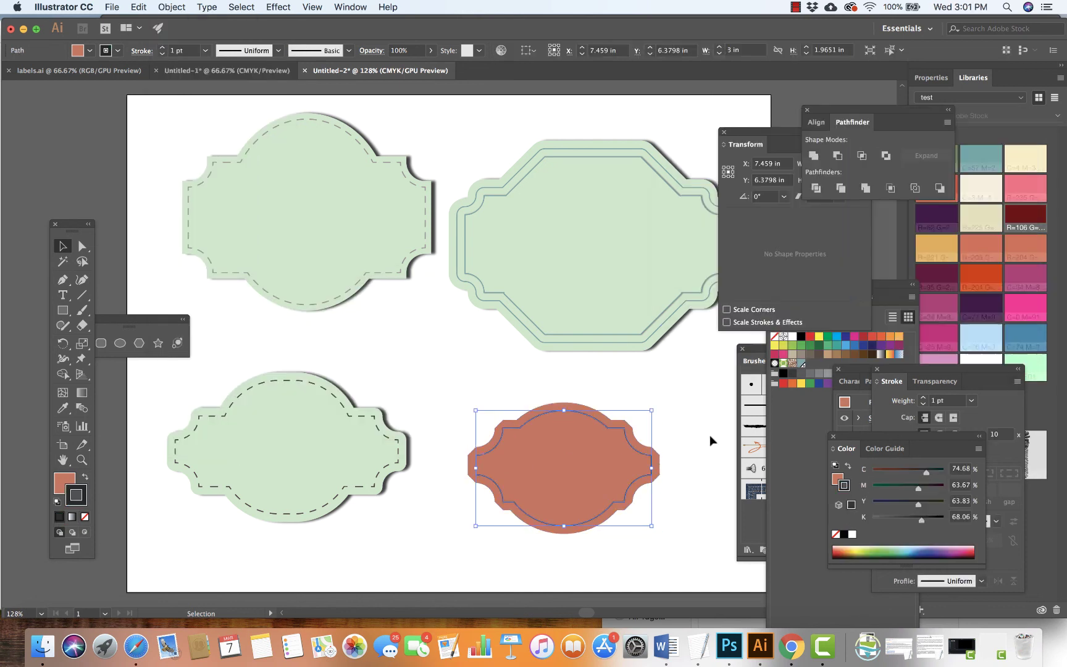
Give the inner terracotta shape a cream 1 pt stroke and make it dashed with 8 pt dashes.
click(983, 187)
click(930, 371)
click(879, 473)
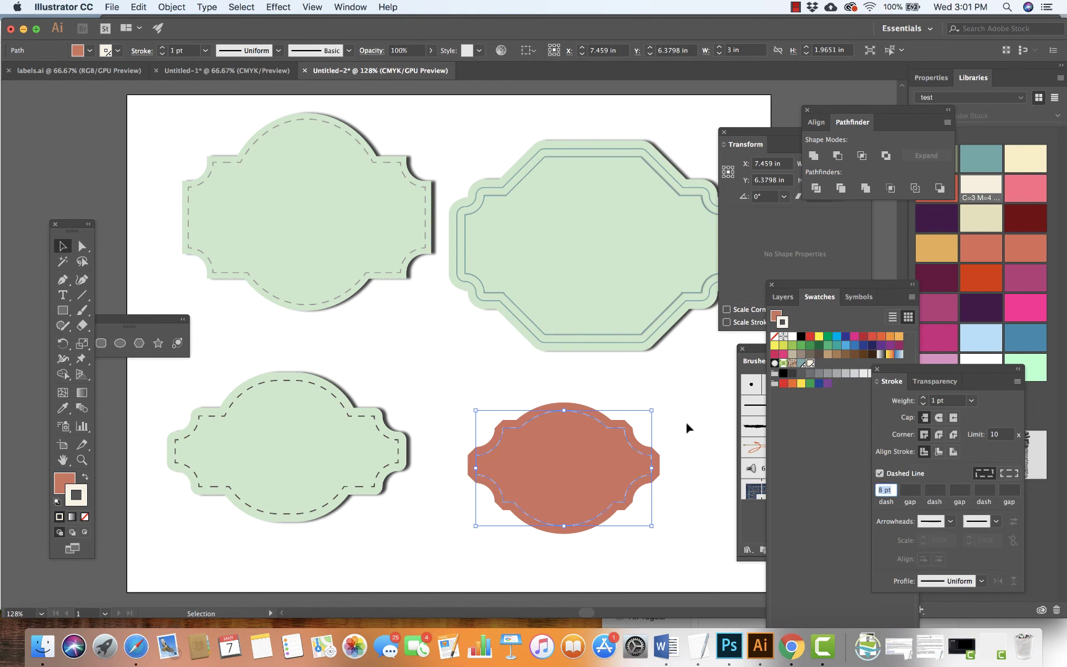
click(688, 427)
Start a Drop Shadow effect on the outer terracotta label shape.
click(579, 489)
click(206, 7)
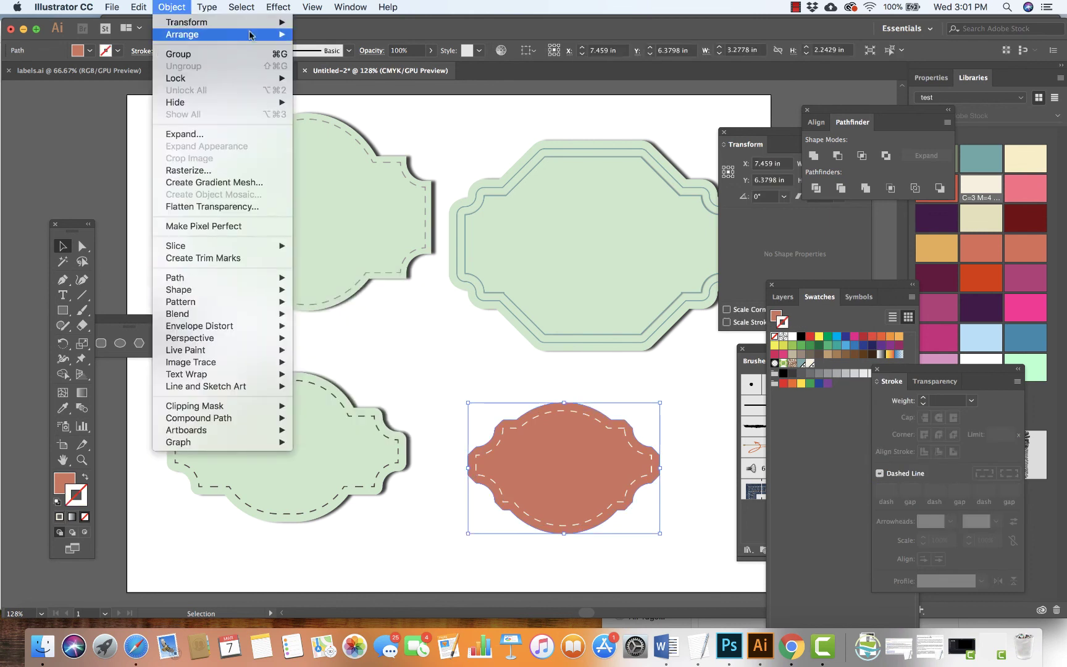
mouse_move(281, 175)
click(455, 170)
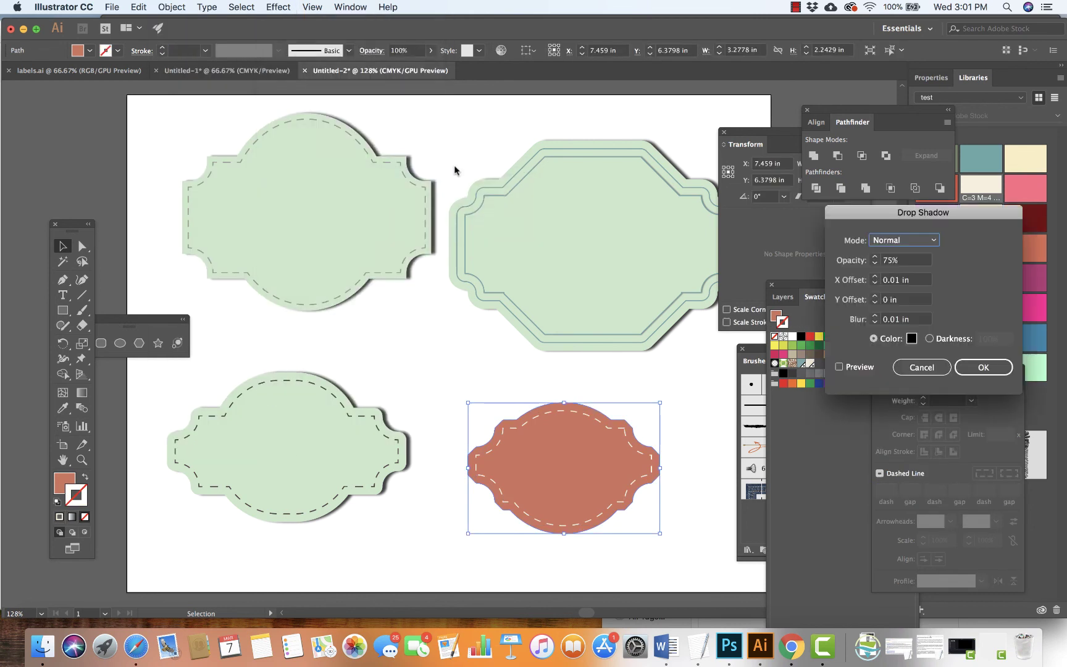